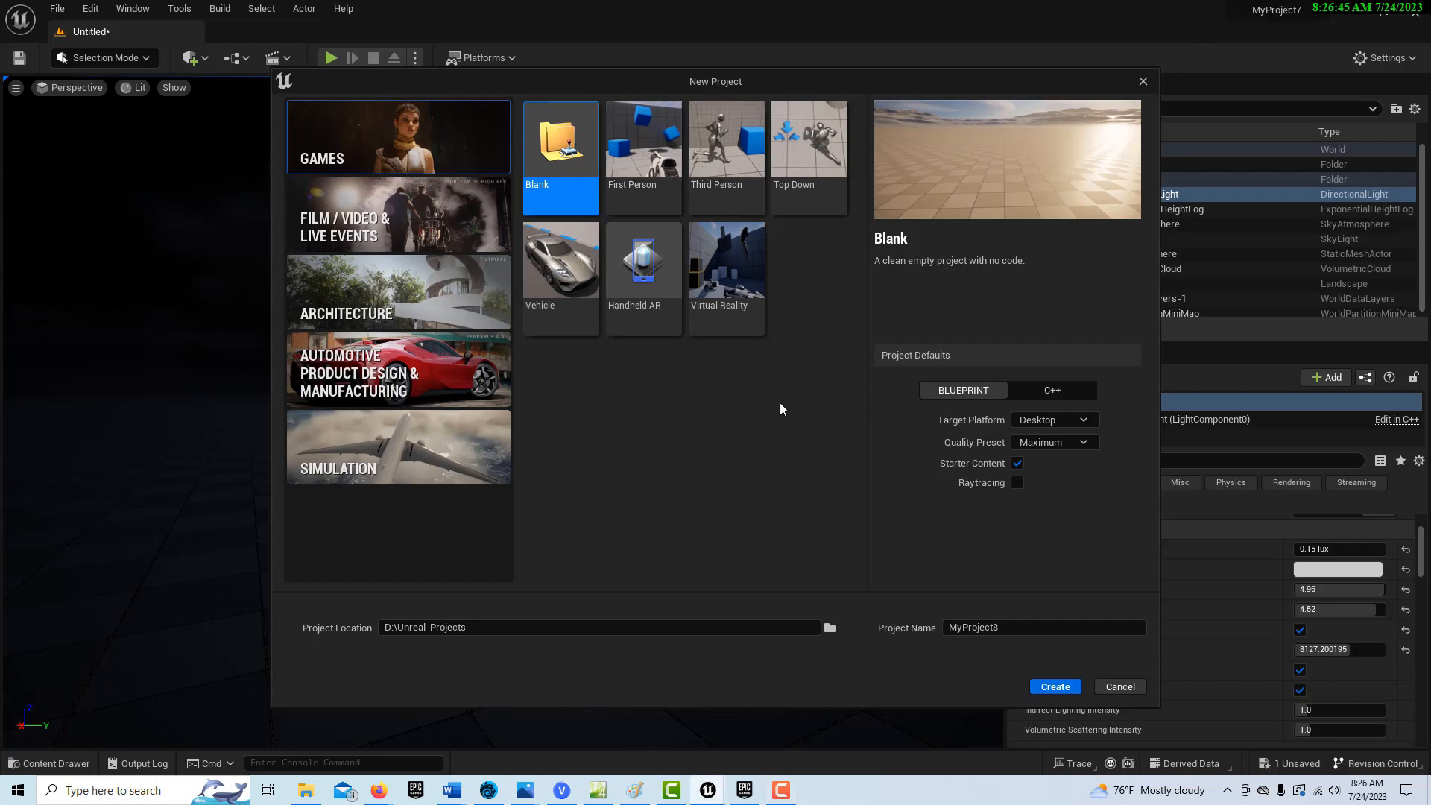
- Create the Blank Games project named MyProject8 without saving the open level, and look across its default landscape
click(1050, 686)
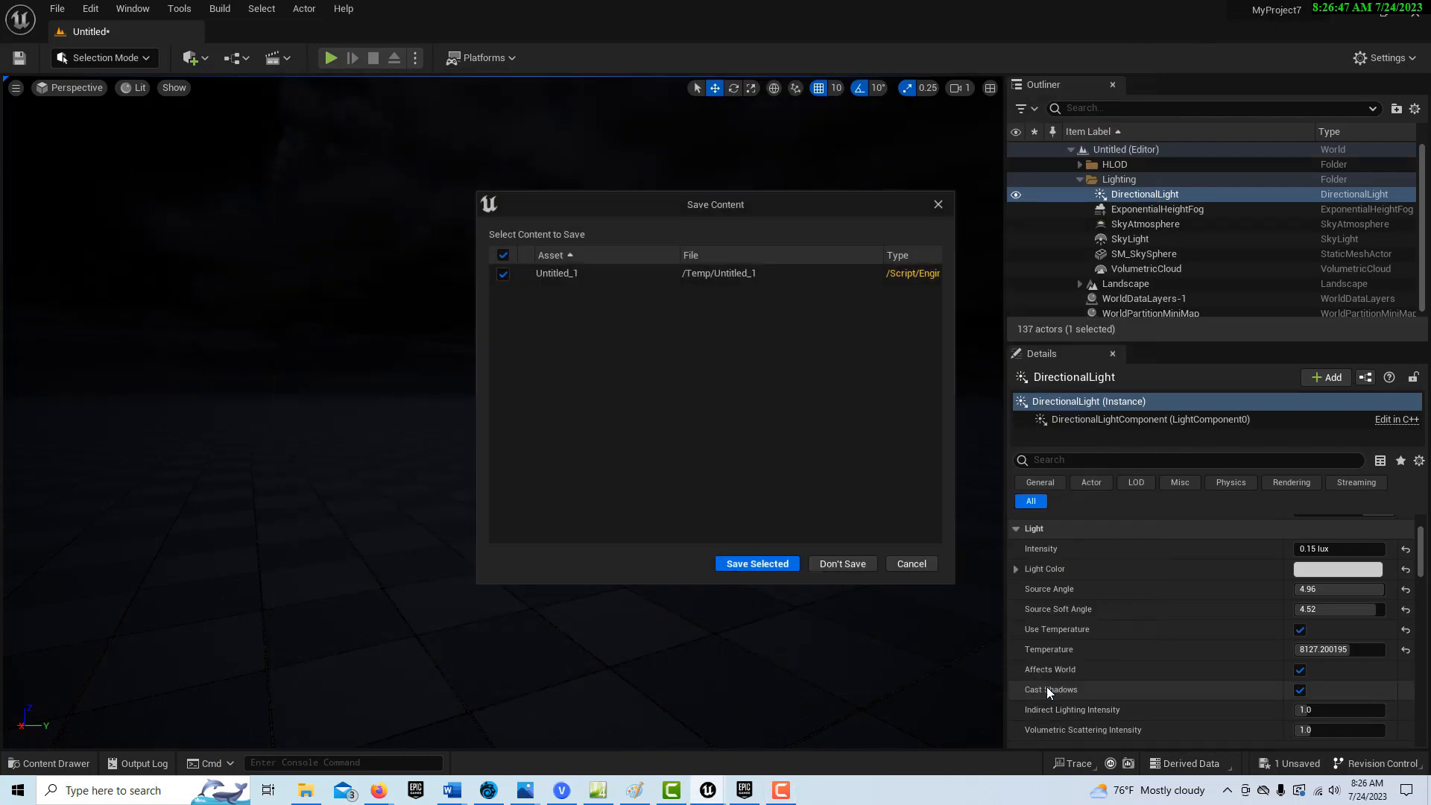
click(869, 566)
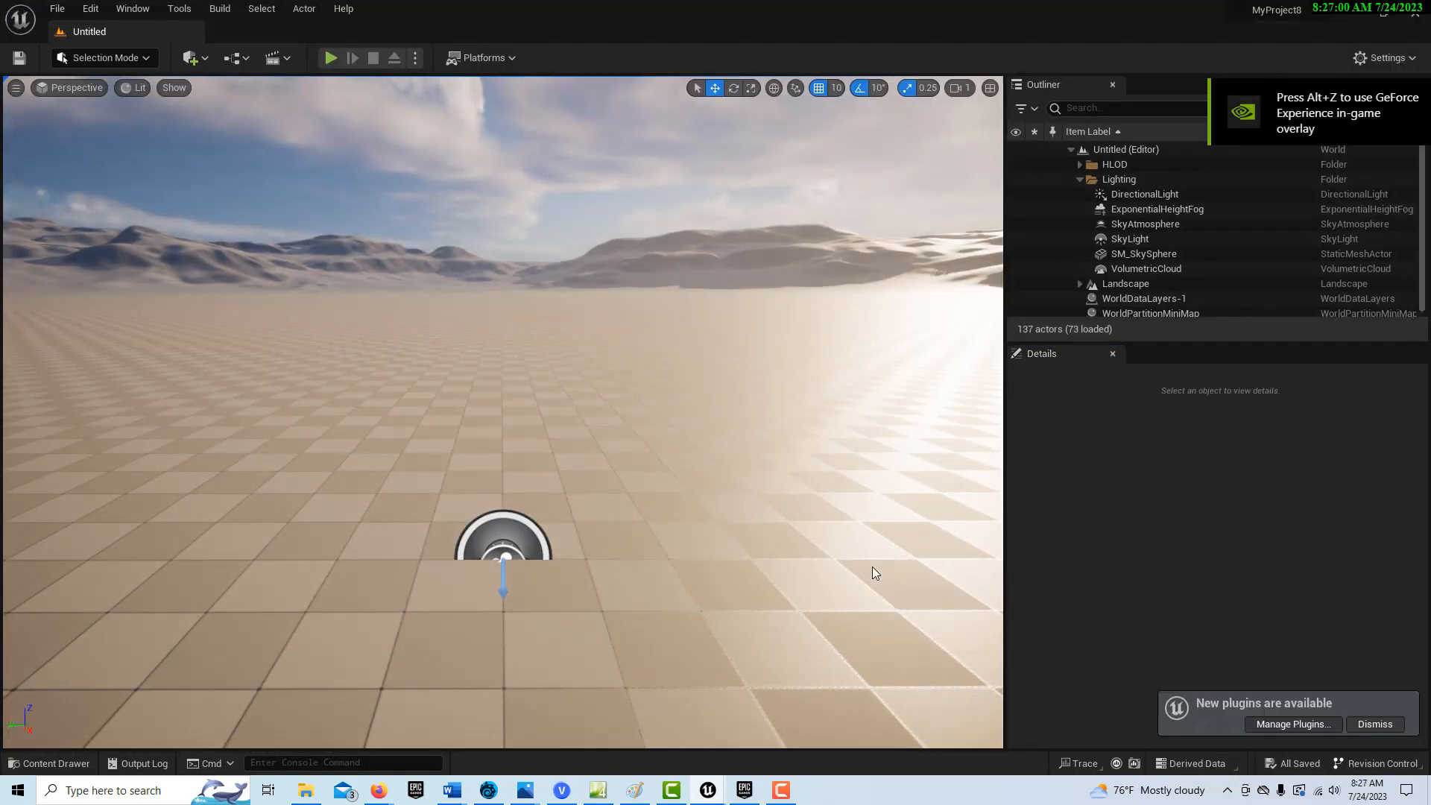
right_drag(872, 566, 752, 558)
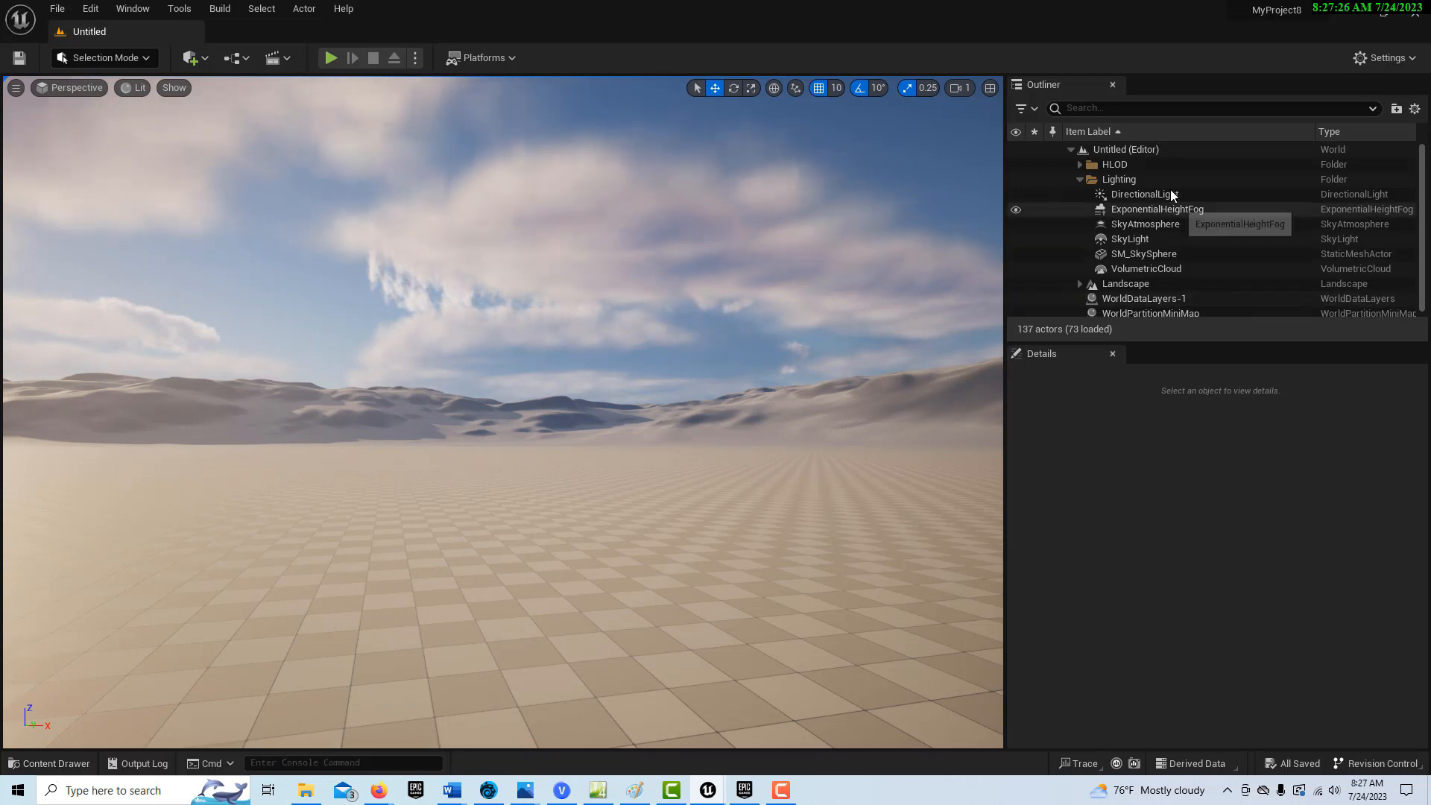
click(1076, 183)
click(1077, 184)
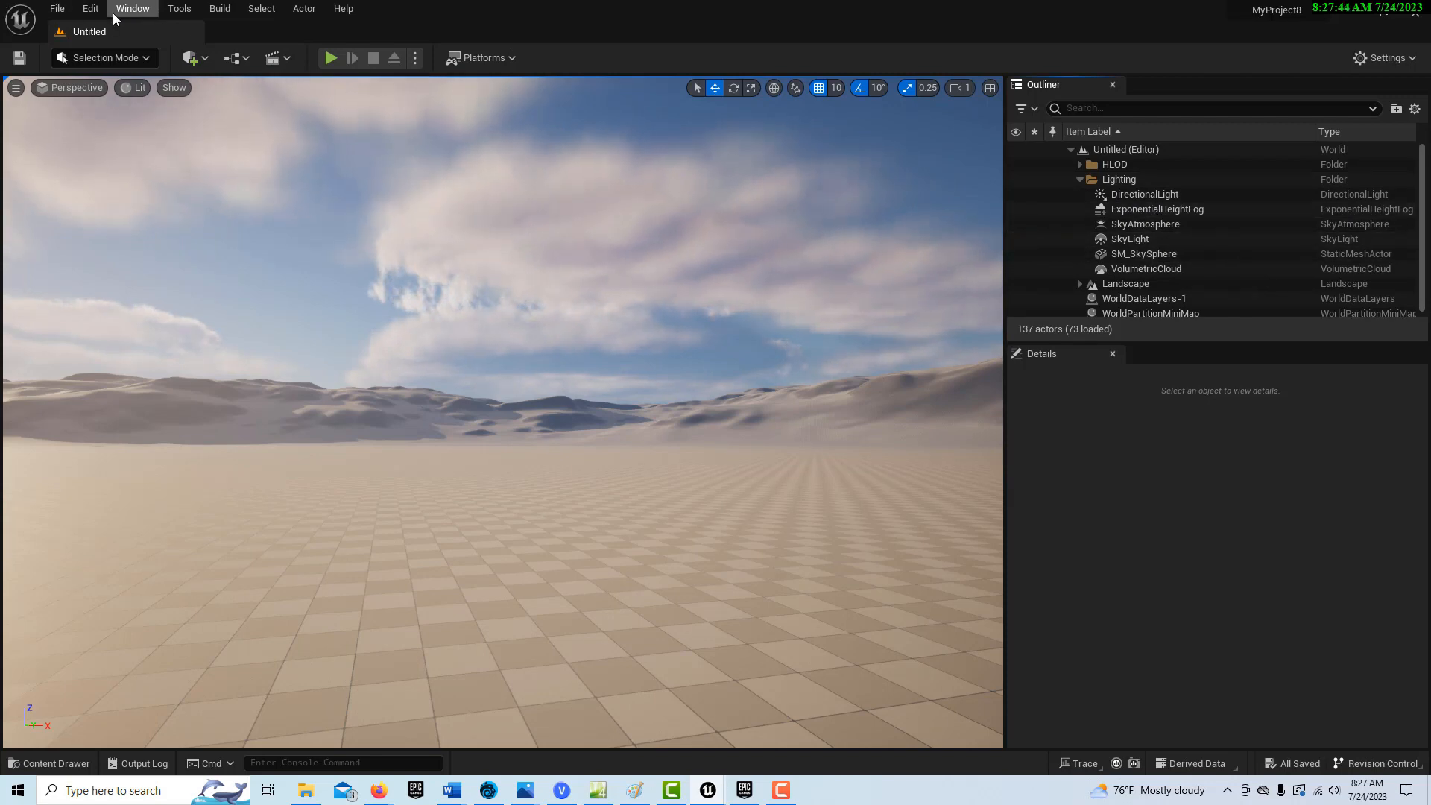
- Find the exposure options in the project settings and disable Auto Exposure under Engine - Rendering
click(90, 8)
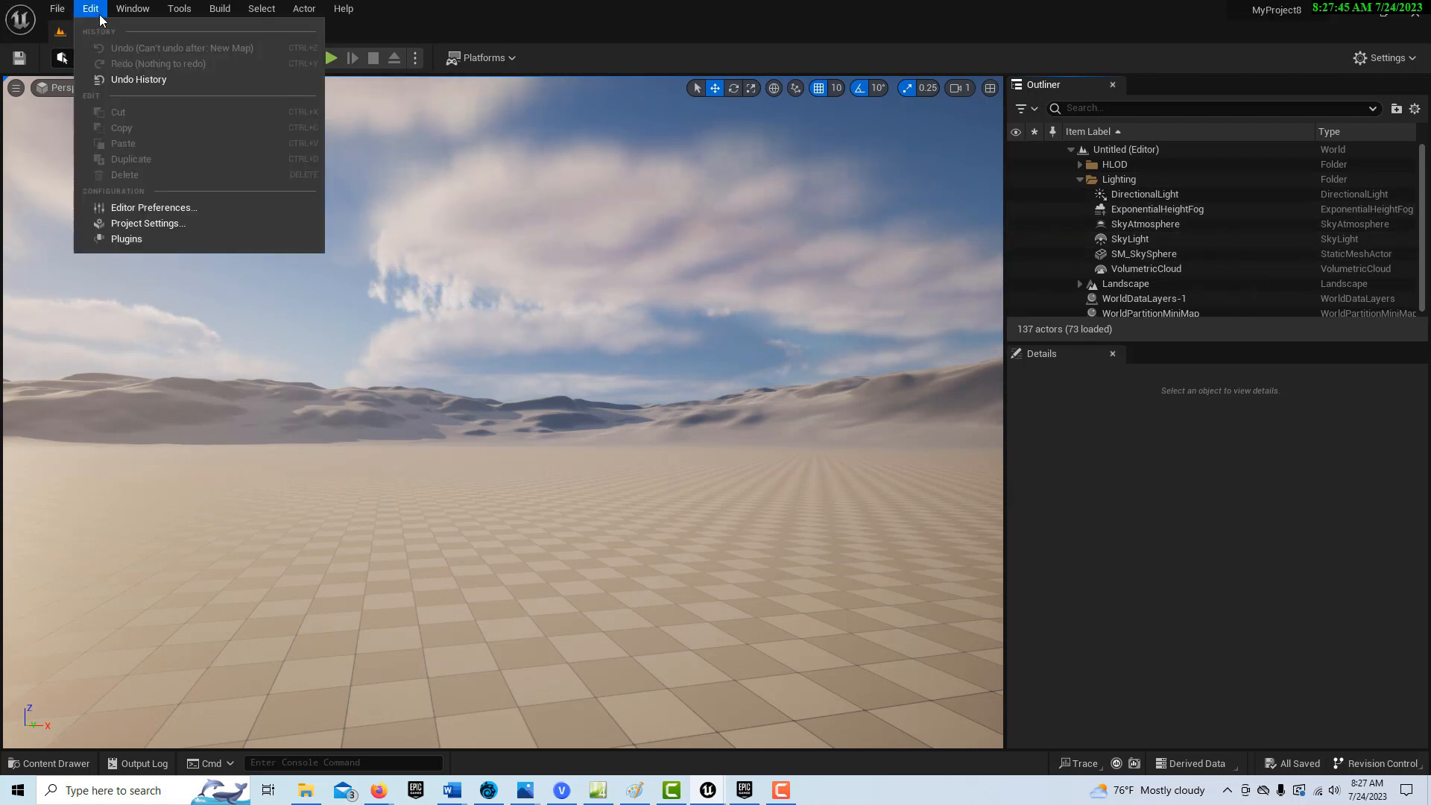
click(159, 225)
click(472, 99)
text(exposu)
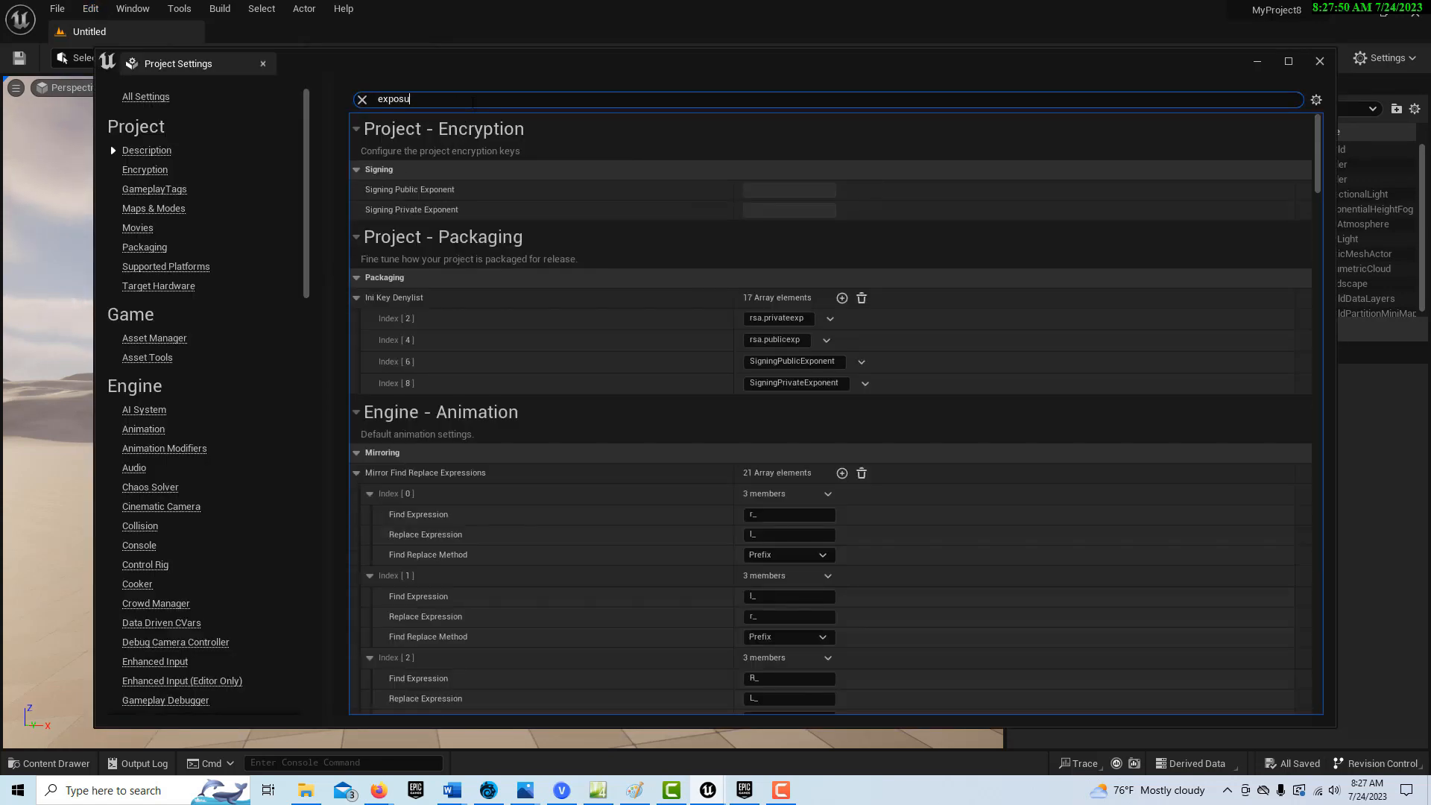
text(re)
click(750, 319)
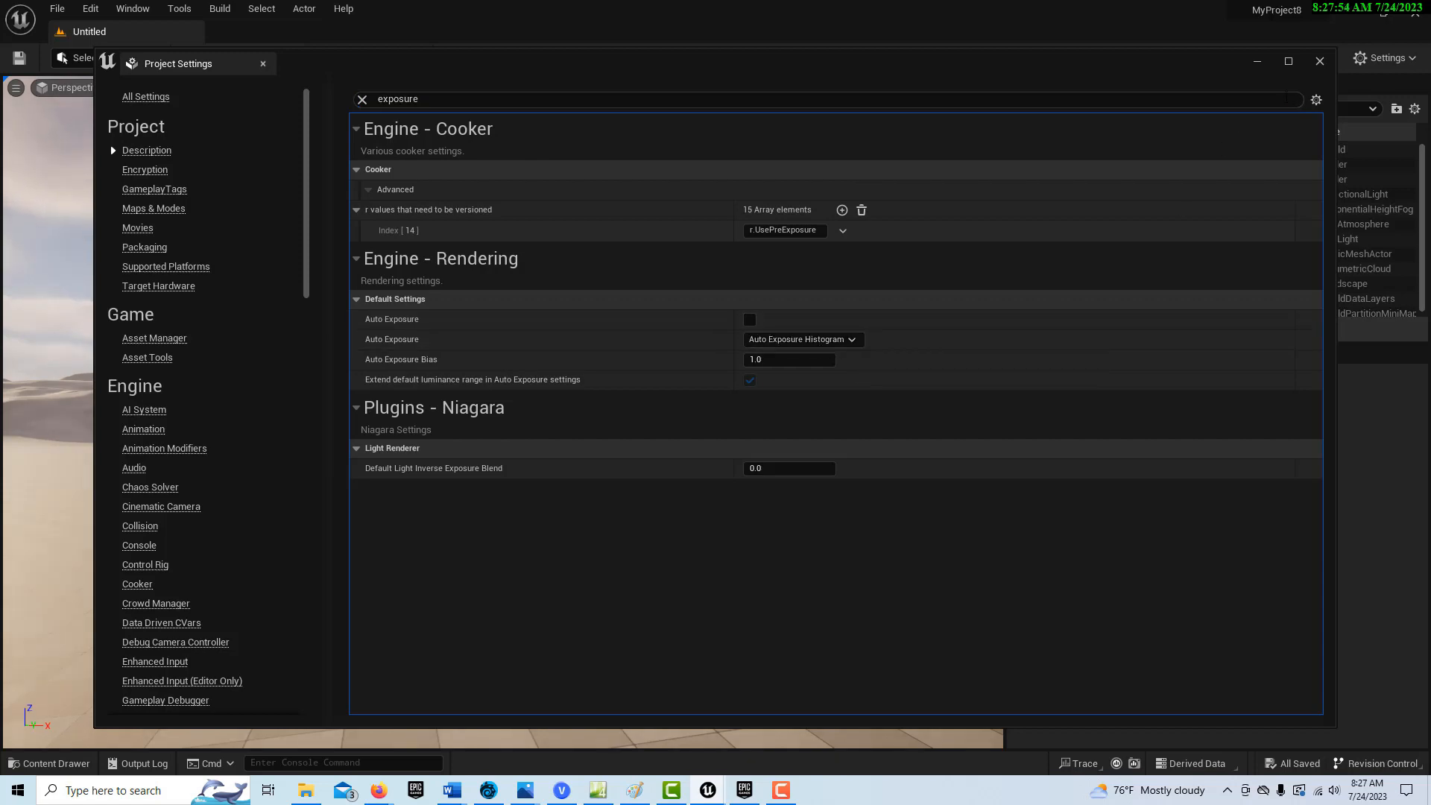
click(1319, 61)
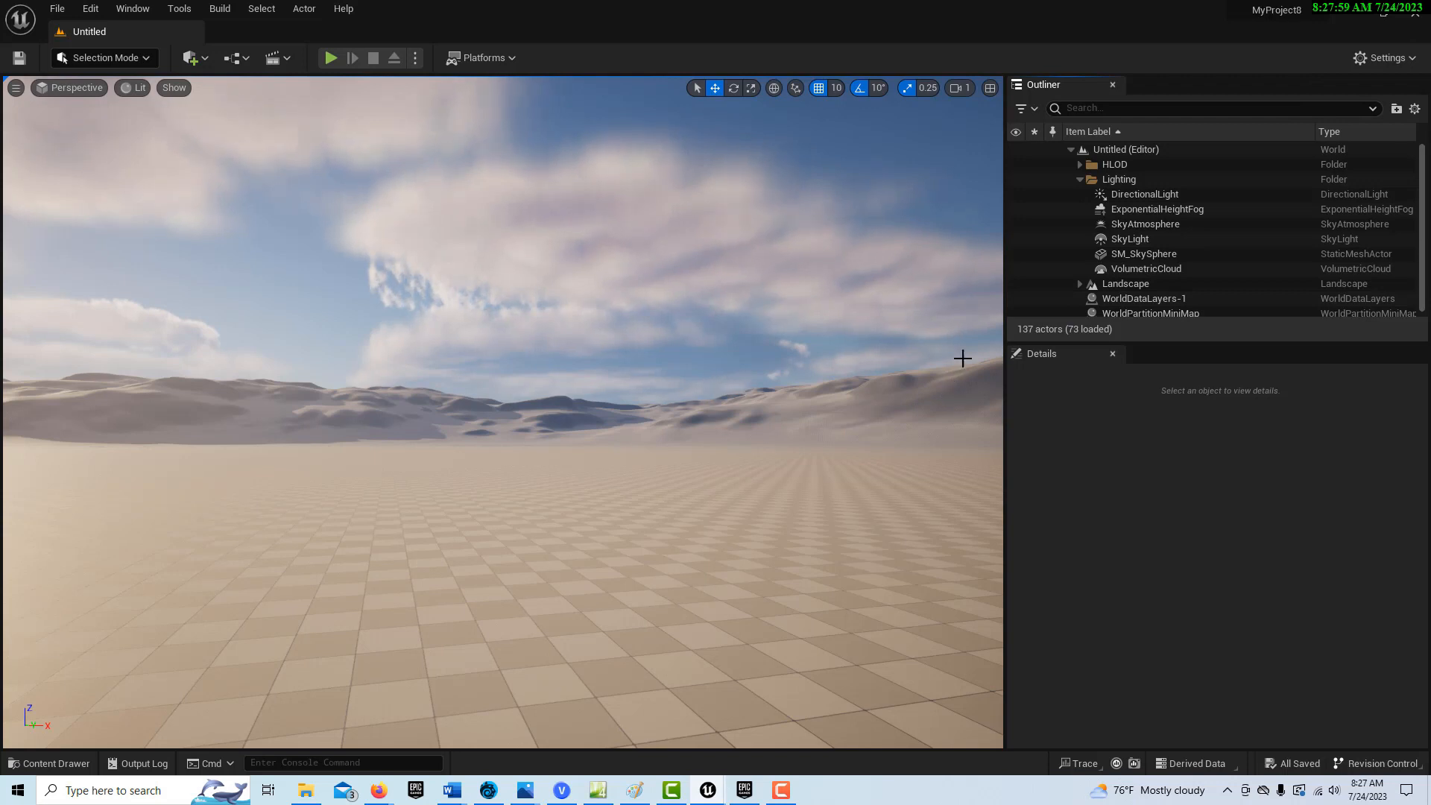
- Turn off Visible in the rendering properties of the SkyAtmosphere actor and inspect the sky without it
click(1184, 226)
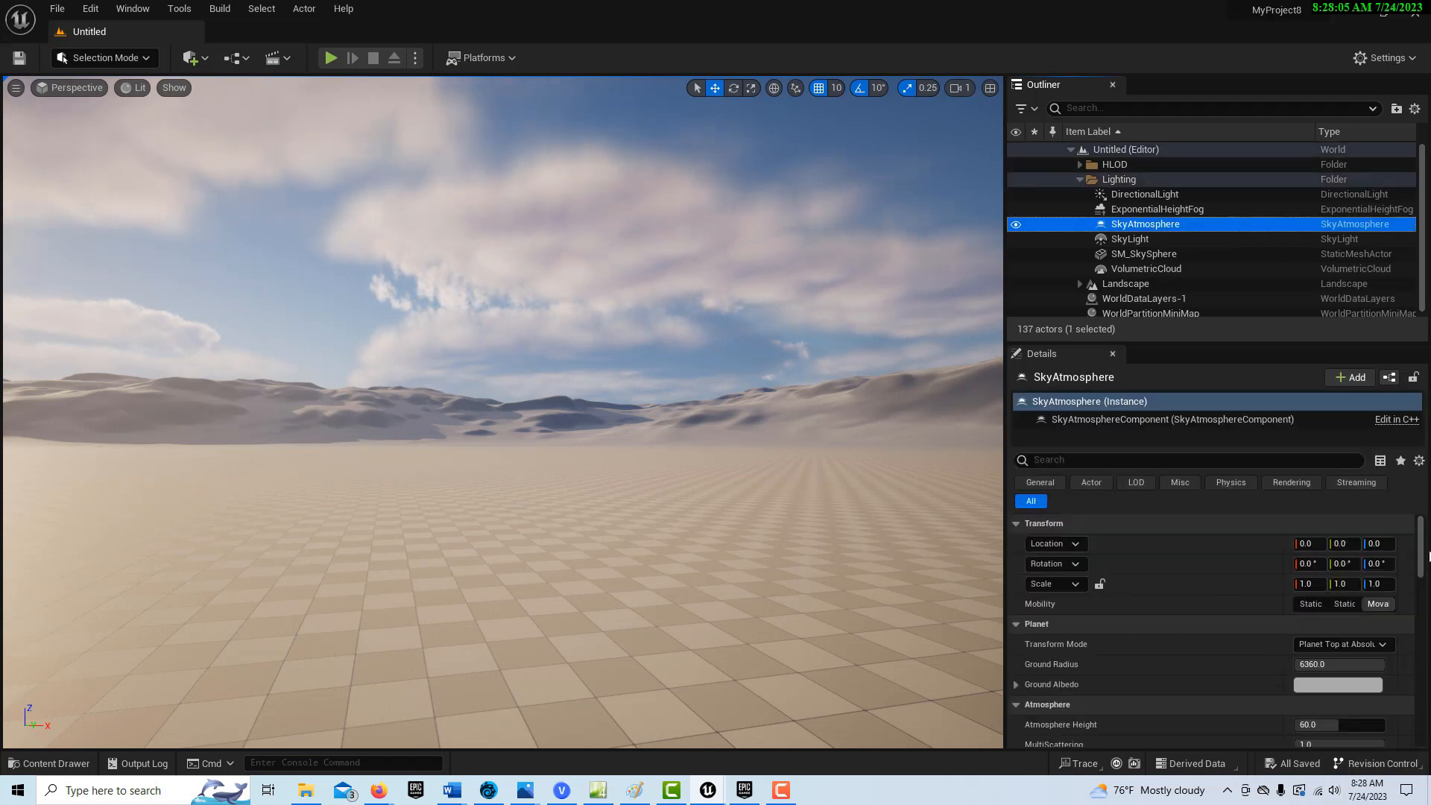
drag(1422, 552, 1422, 647)
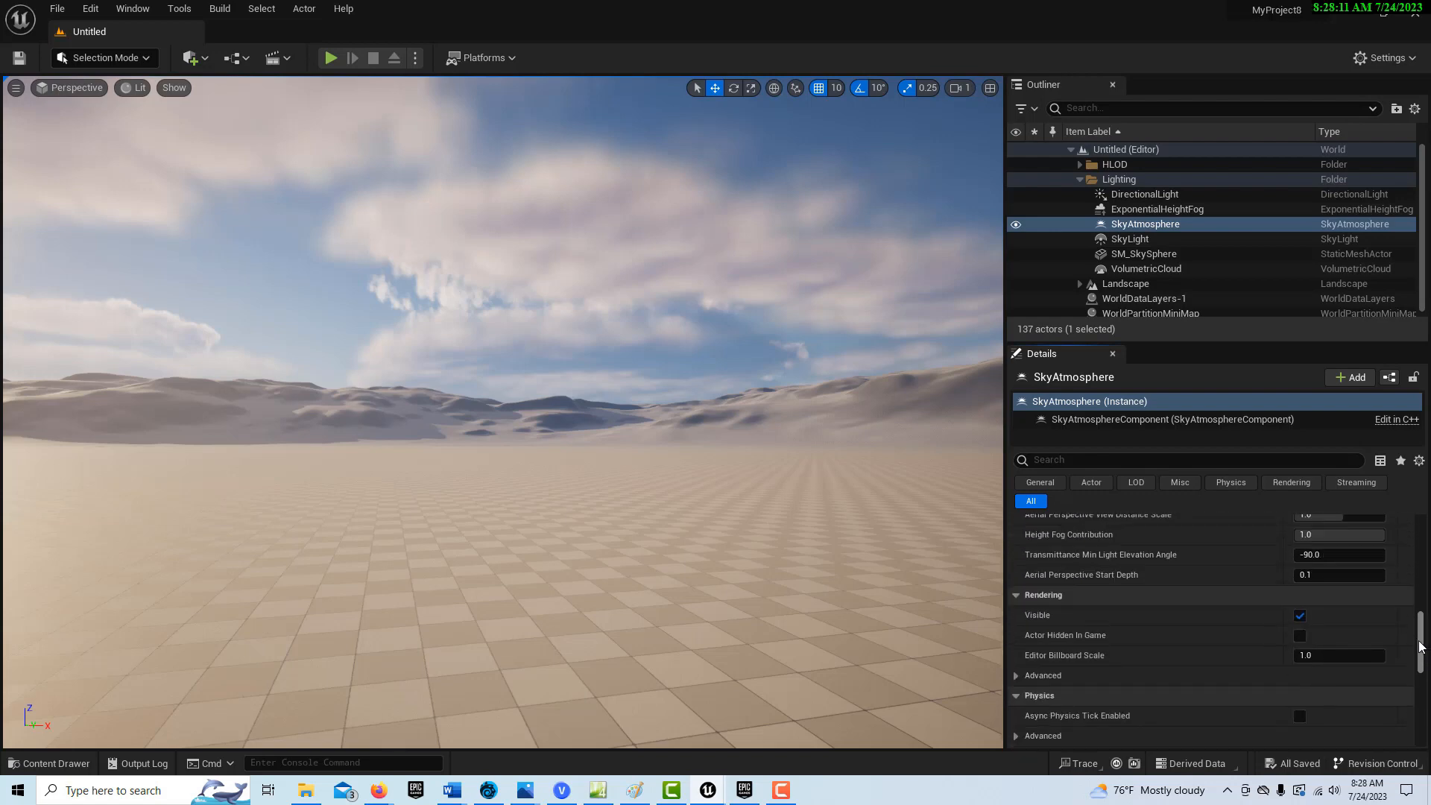
click(1299, 617)
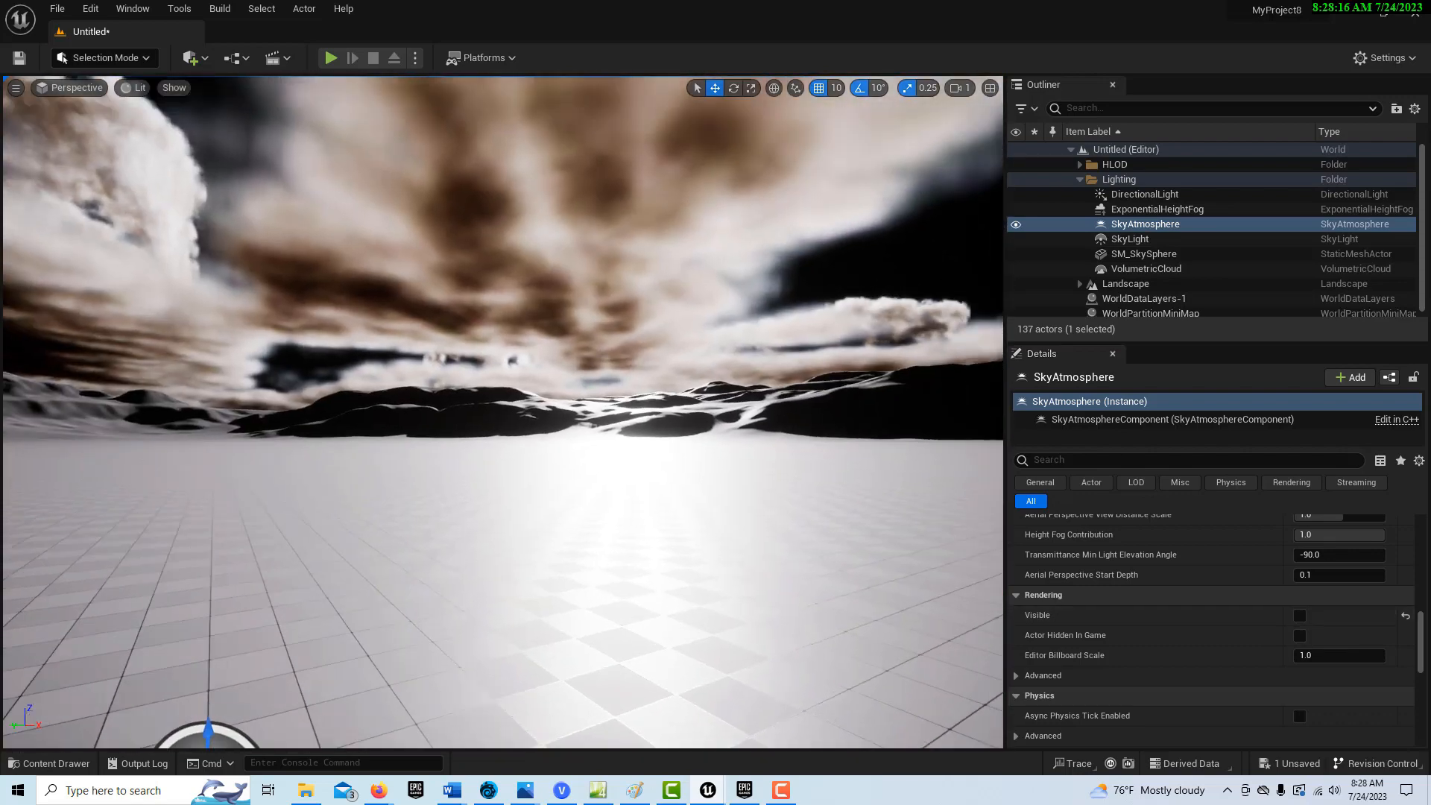
right_drag(504, 412, 809, 359)
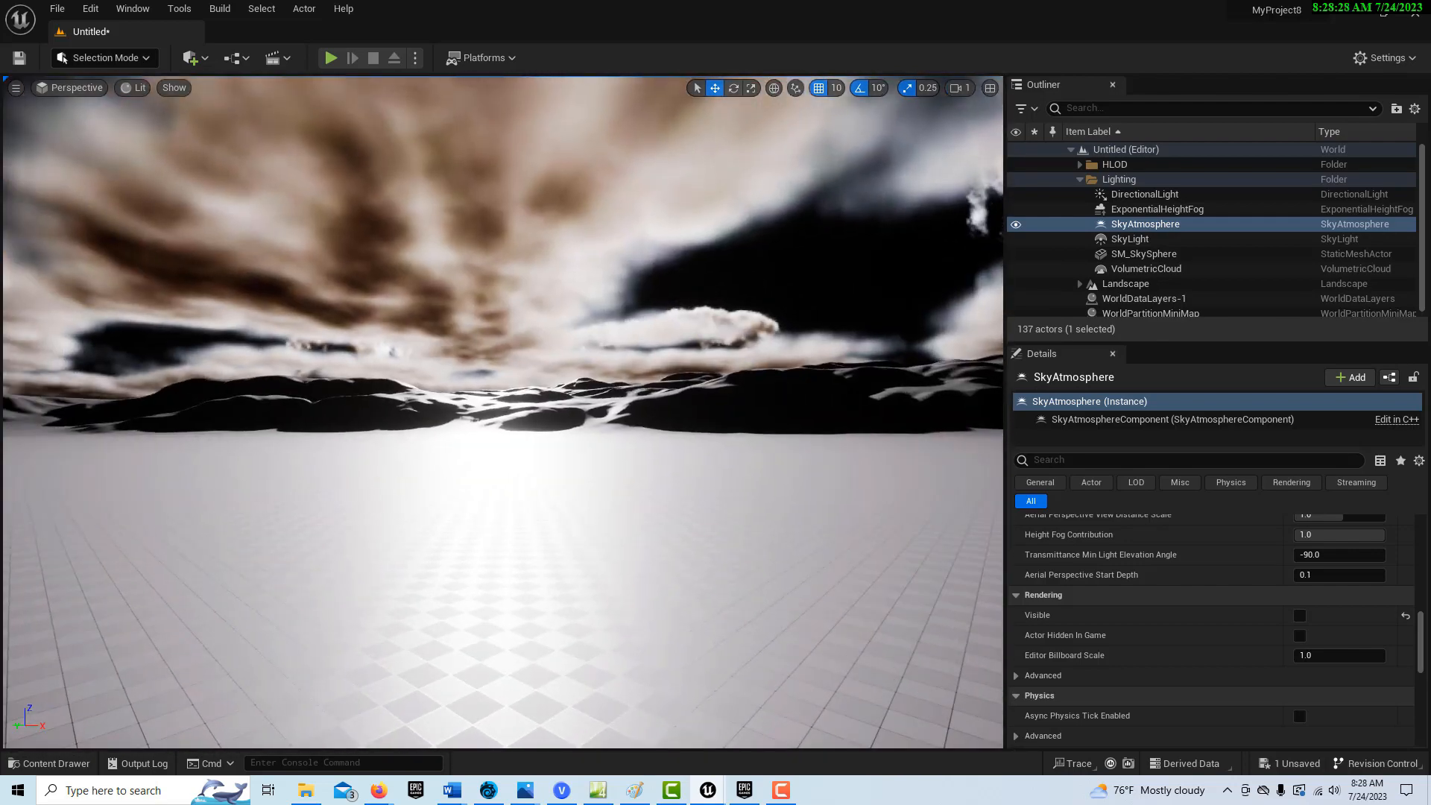
drag(1421, 639, 1408, 525)
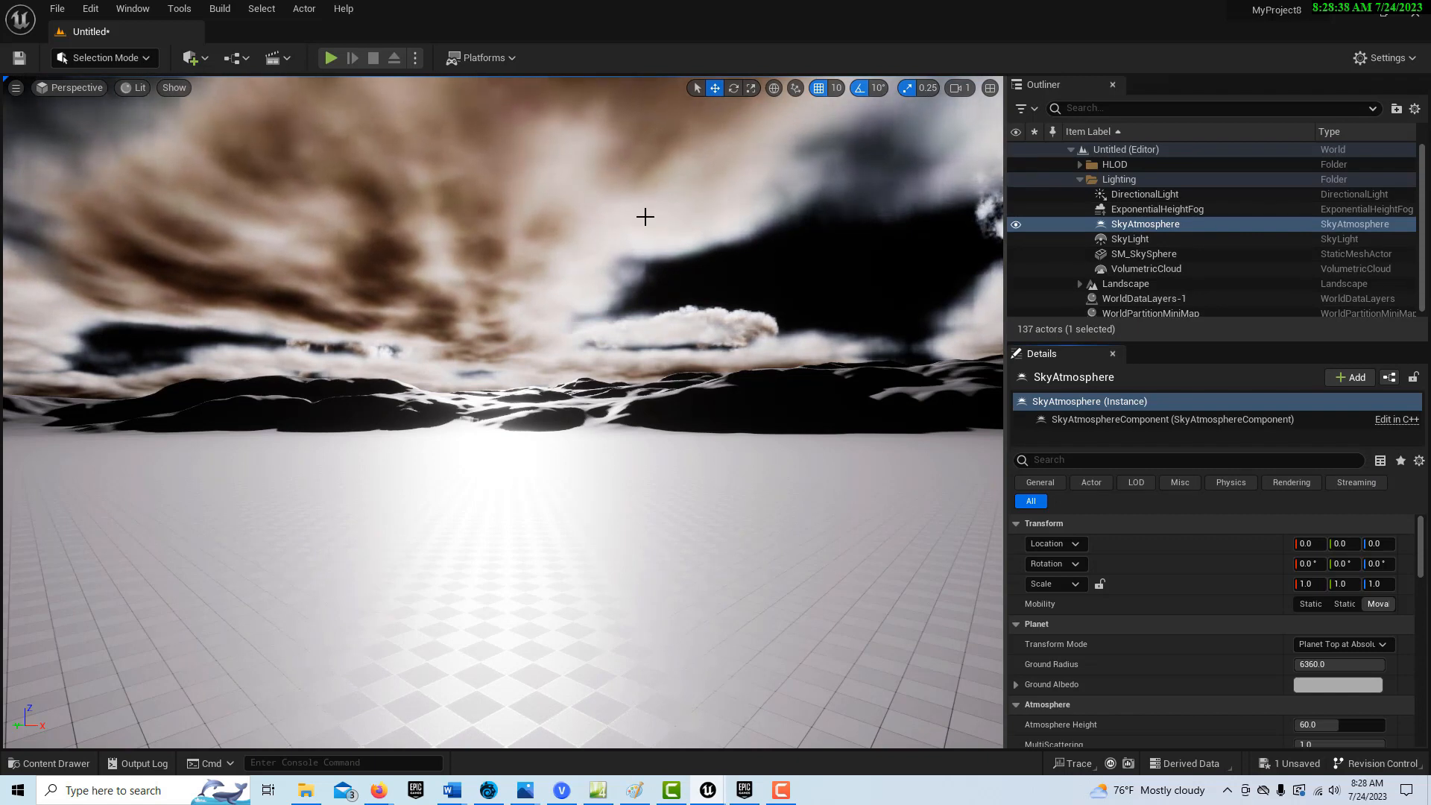
- Enable Volumetric Fog on the ExponentialHeightFog actor, filtering its properties by "volu" and then clearing the filter
click(1160, 212)
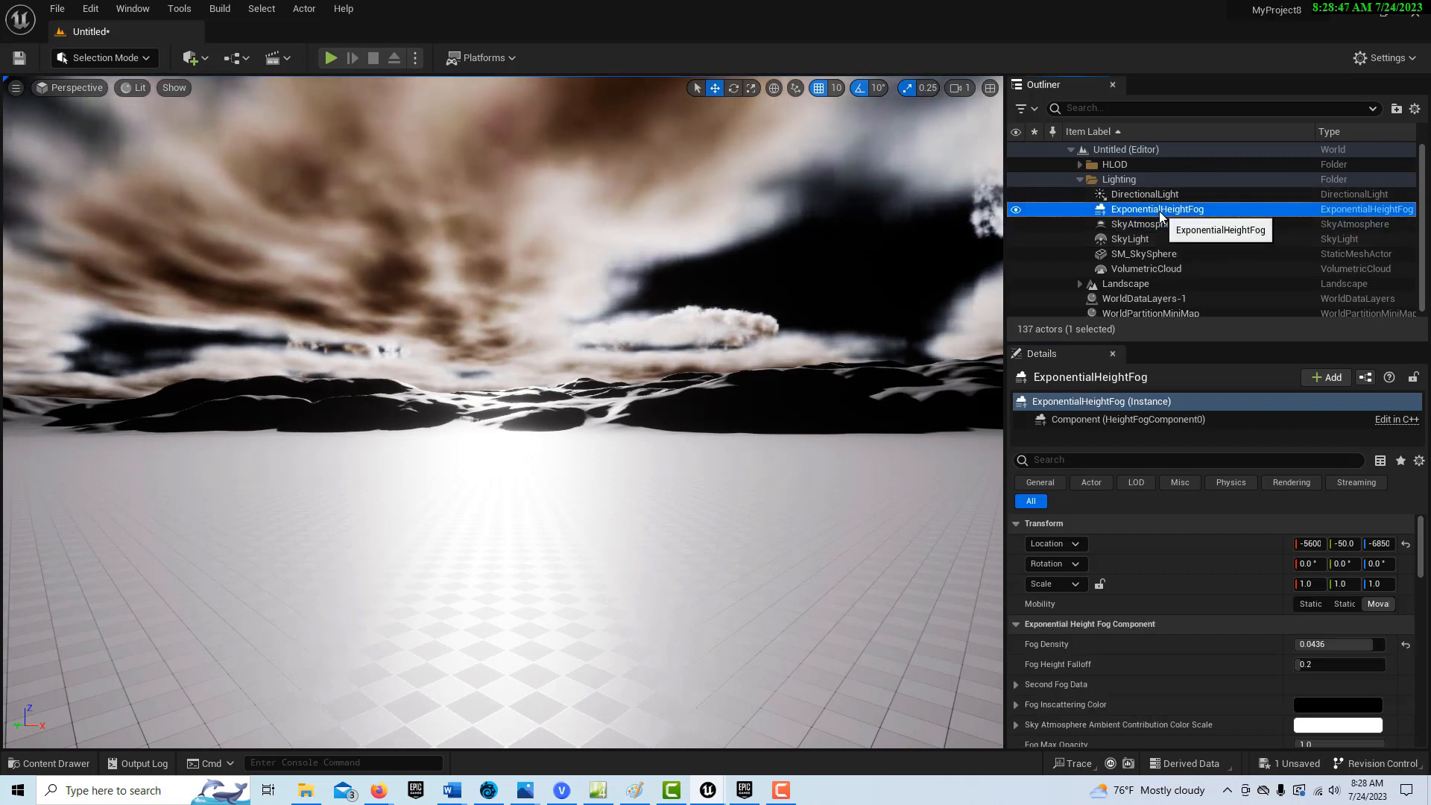
click(1226, 460)
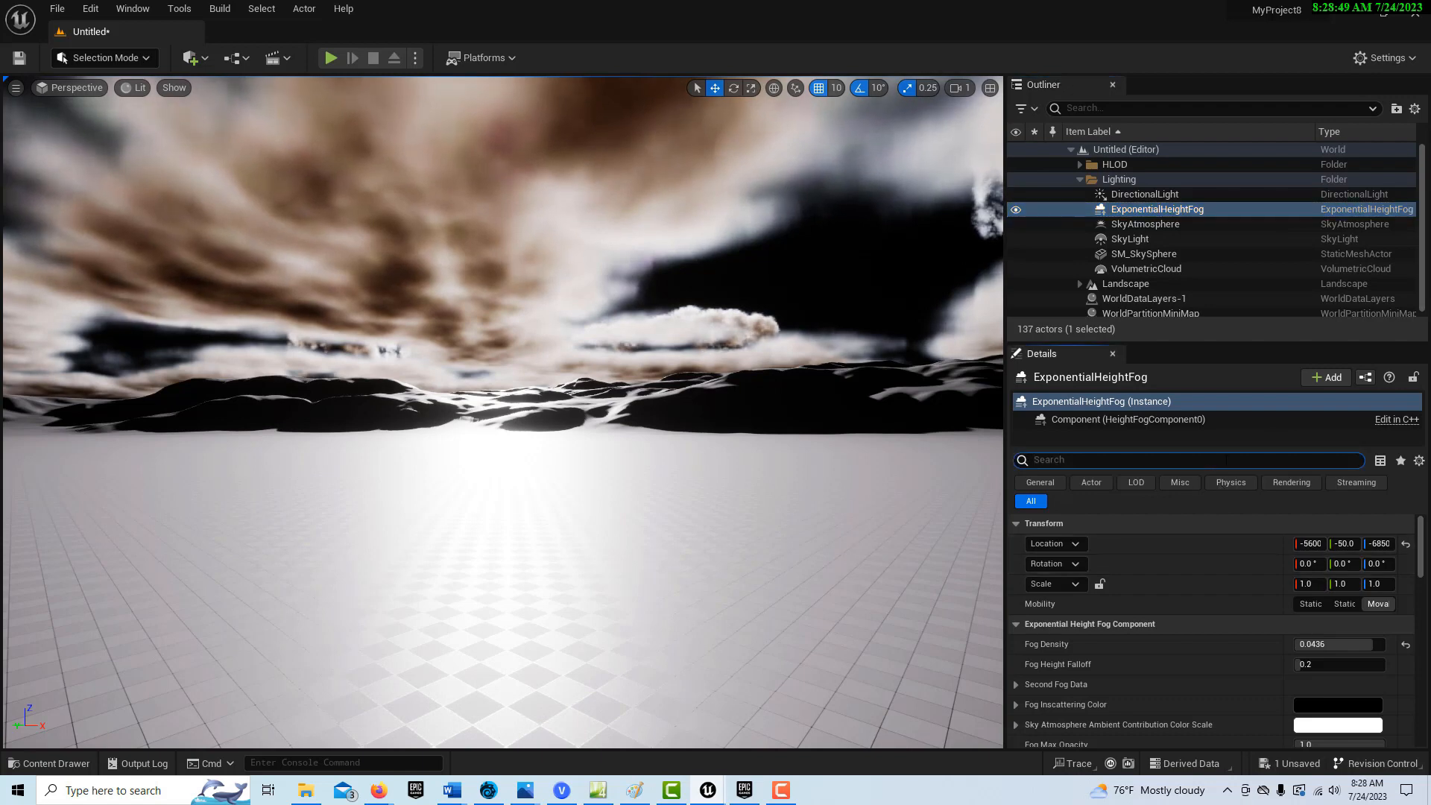
text(volu)
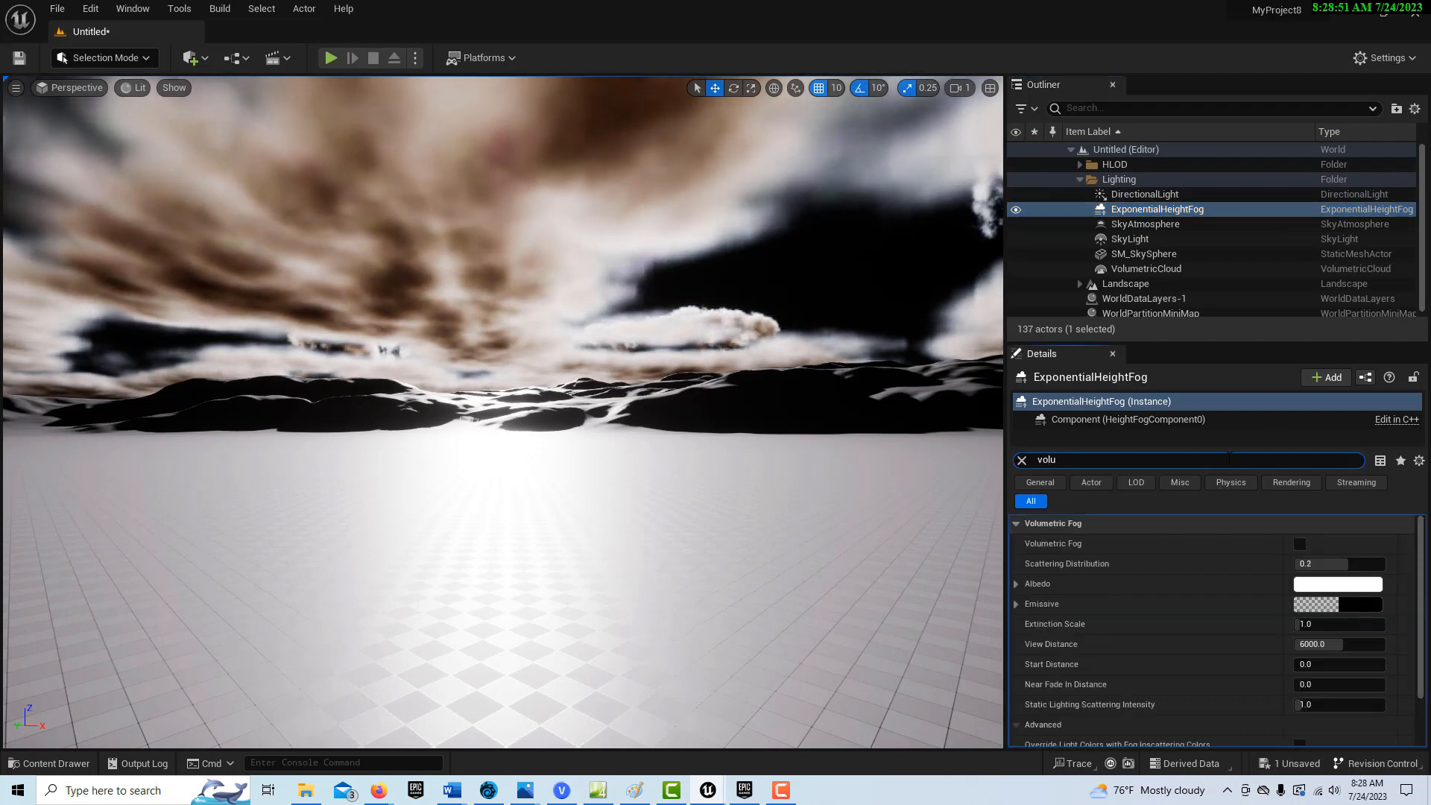
click(1300, 543)
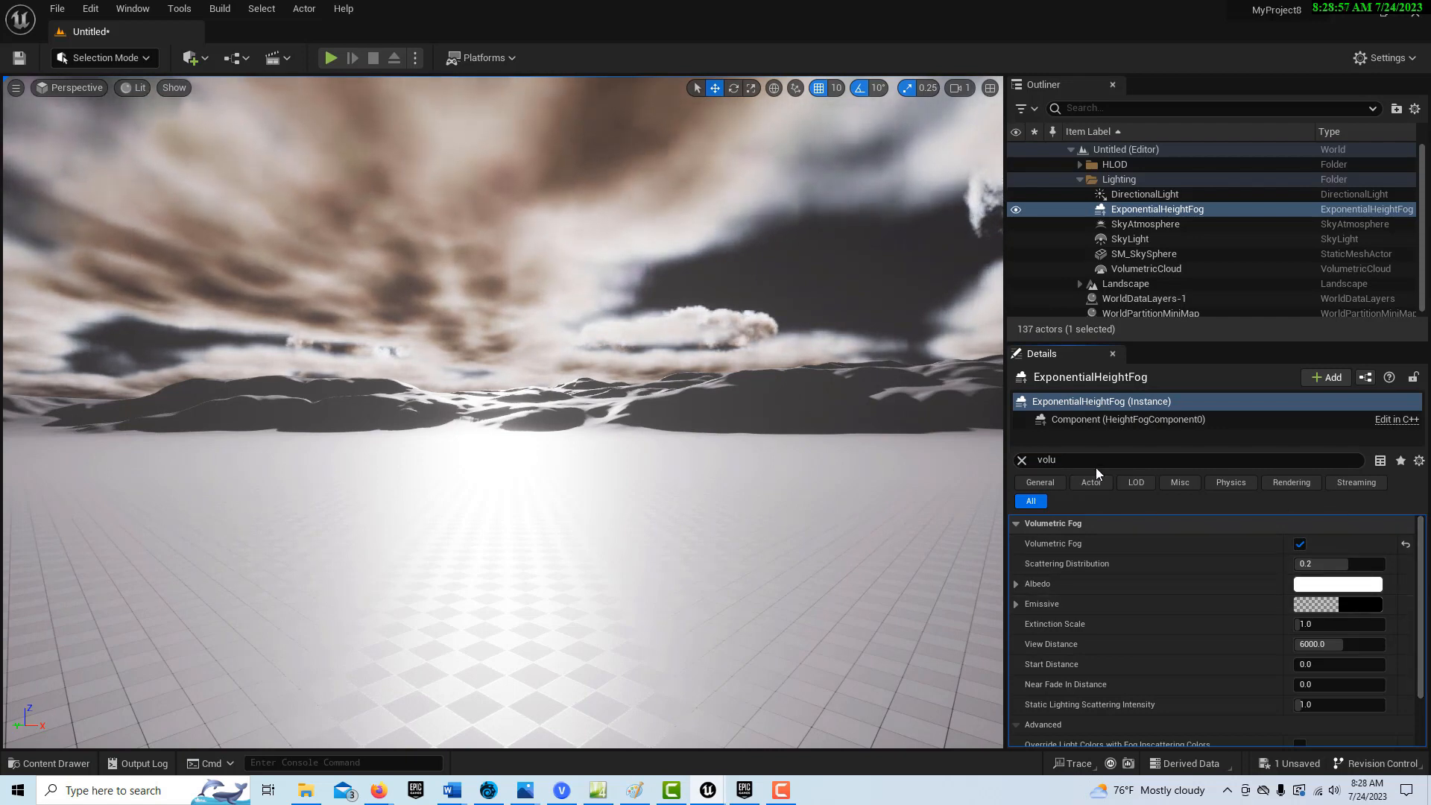
click(1024, 461)
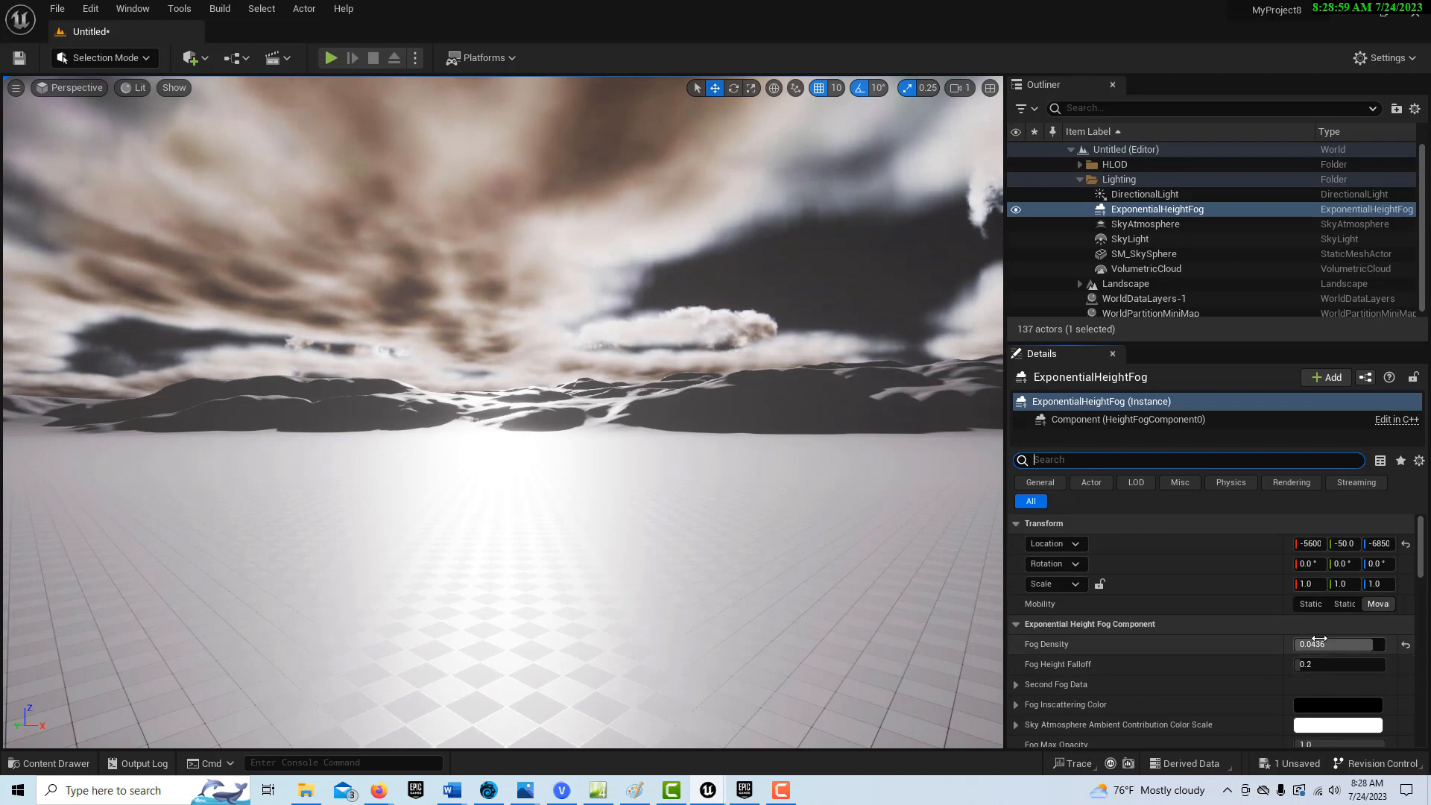
- Set the height fog's Fog Height Falloff to 0.24088 and its Fog Density to 0.1, after trying a density of 1
mouse_move(1330, 644)
mouse_down()
mouse_move(1384, 644)
mouse_move(1298, 666)
mouse_move(1313, 666)
mouse_up()
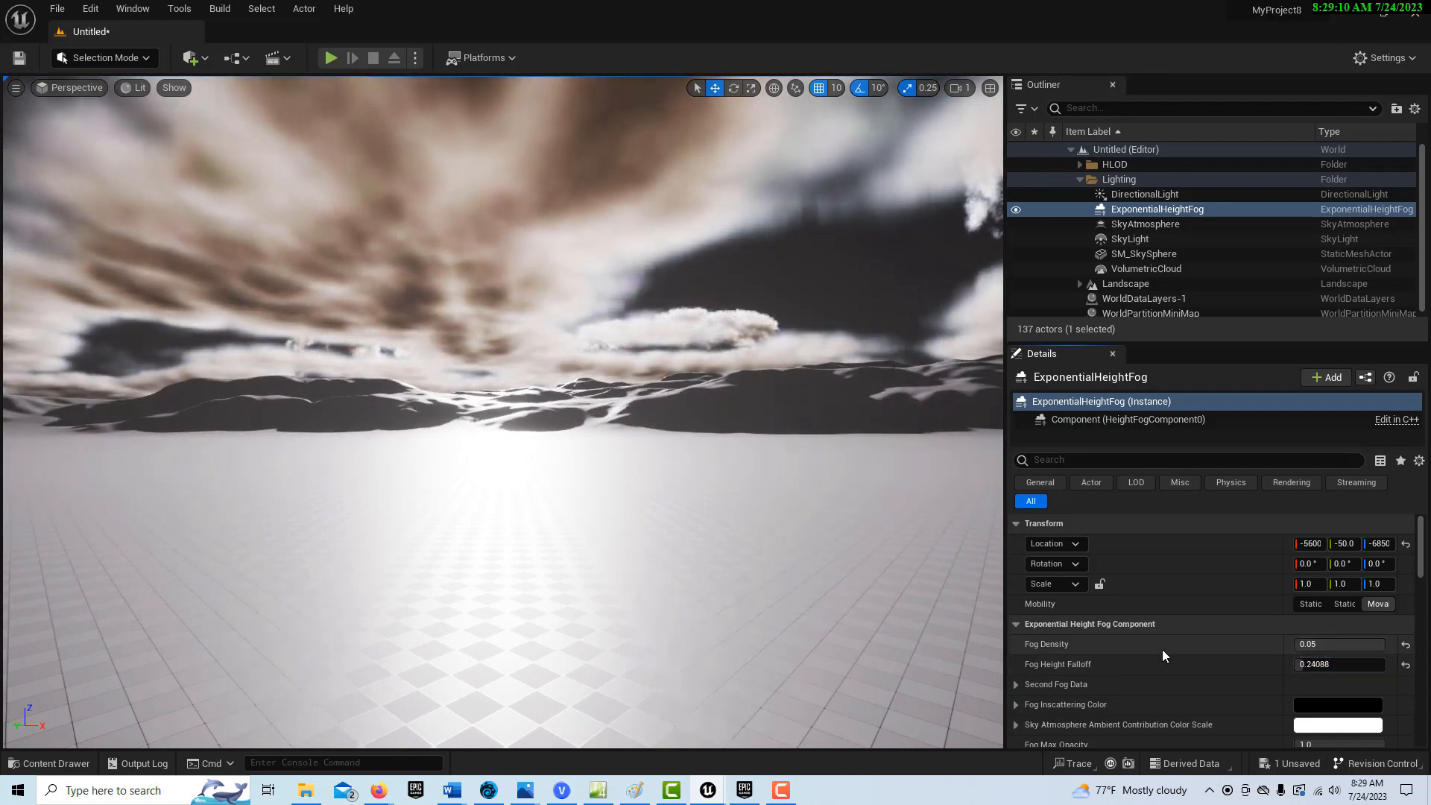
drag(1315, 644, 1314, 644)
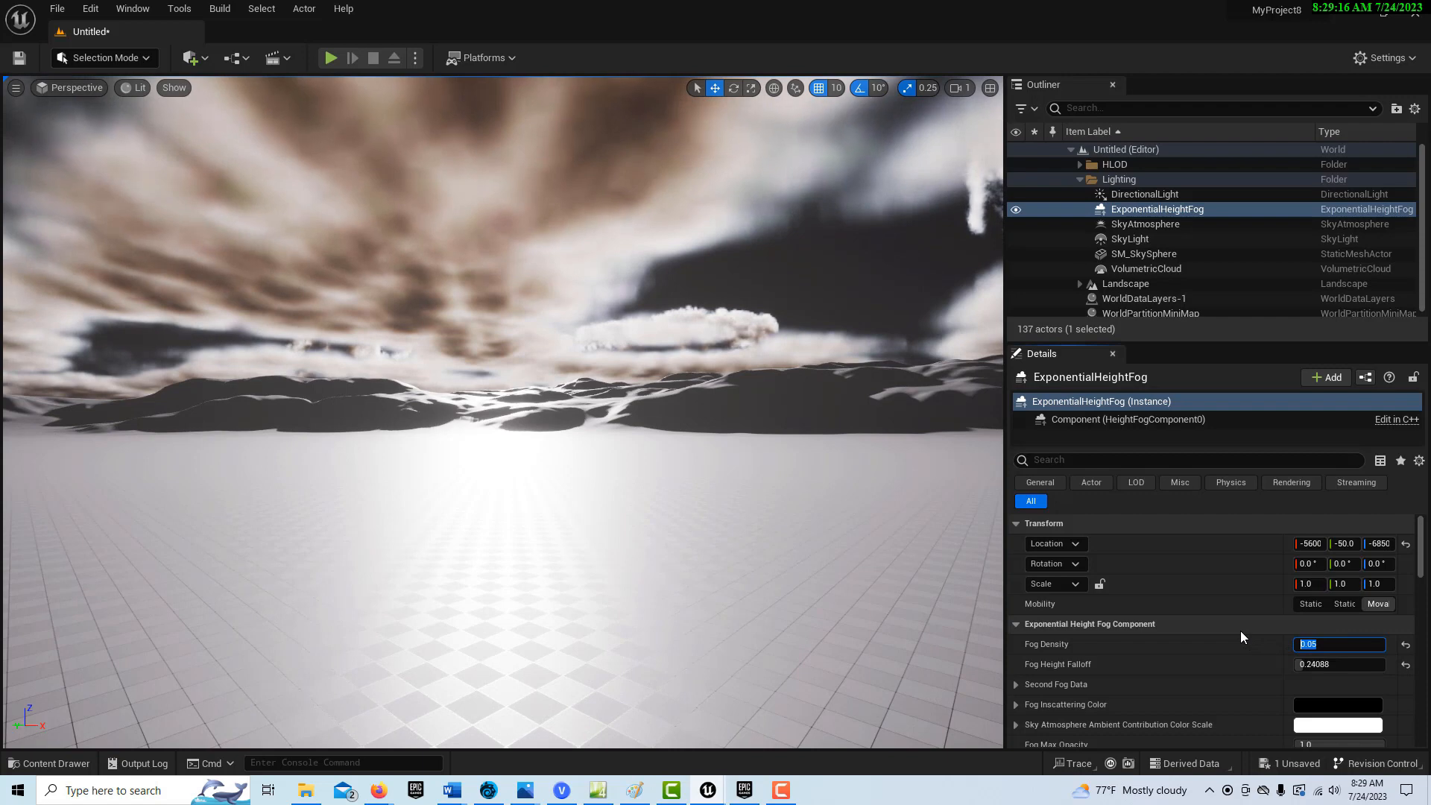
text(1)
key(Return)
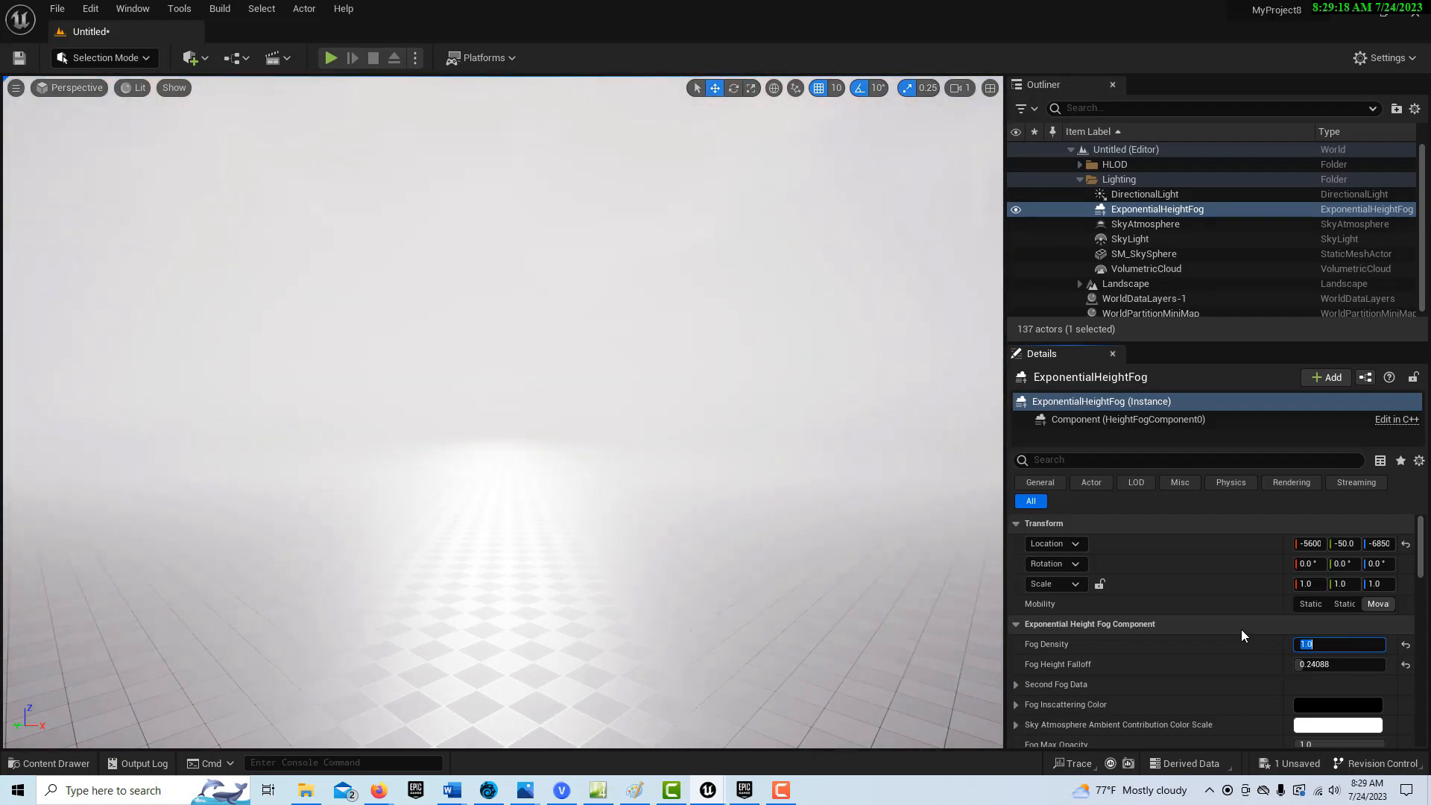
text(0.1)
key(Return)
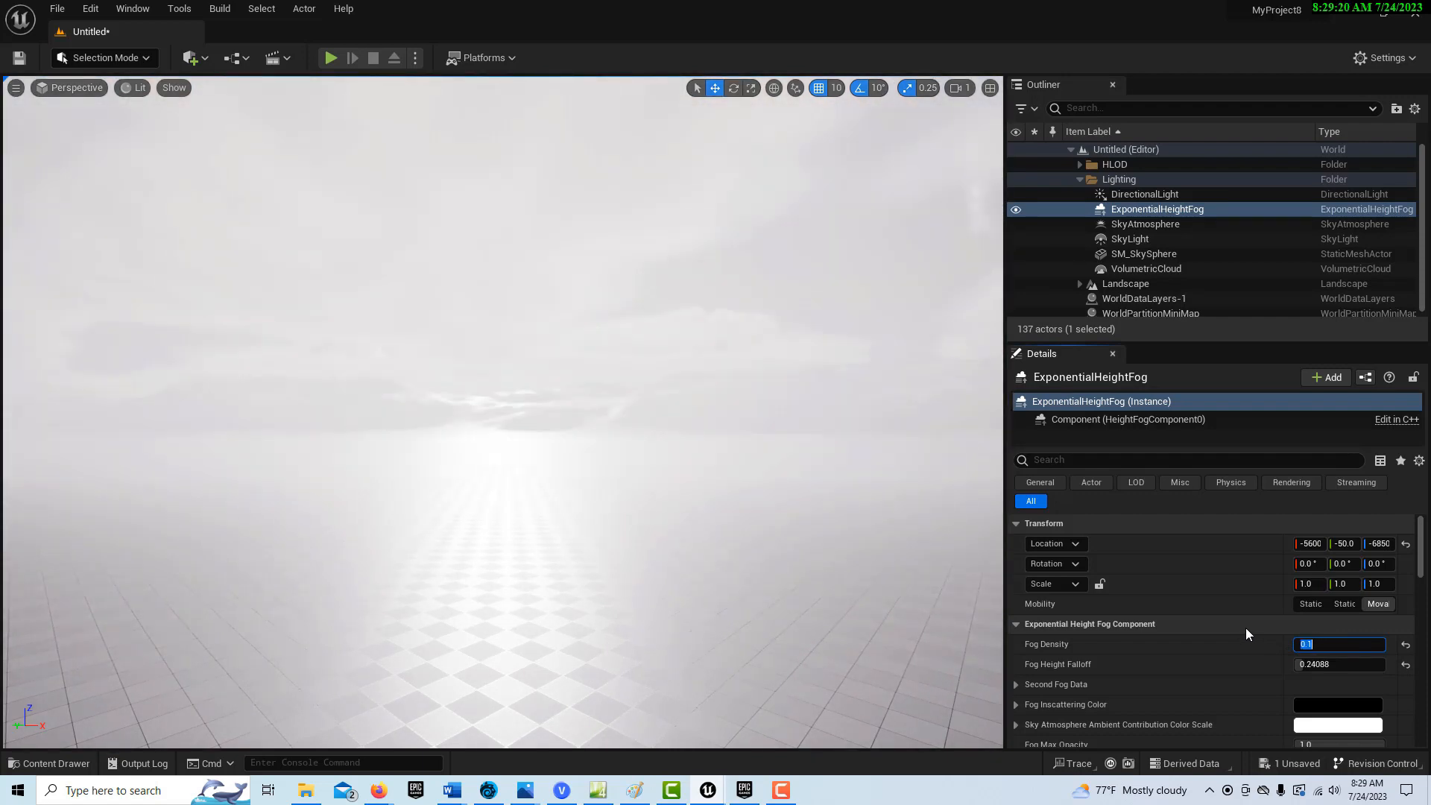
right_drag(557, 552, 566, 518)
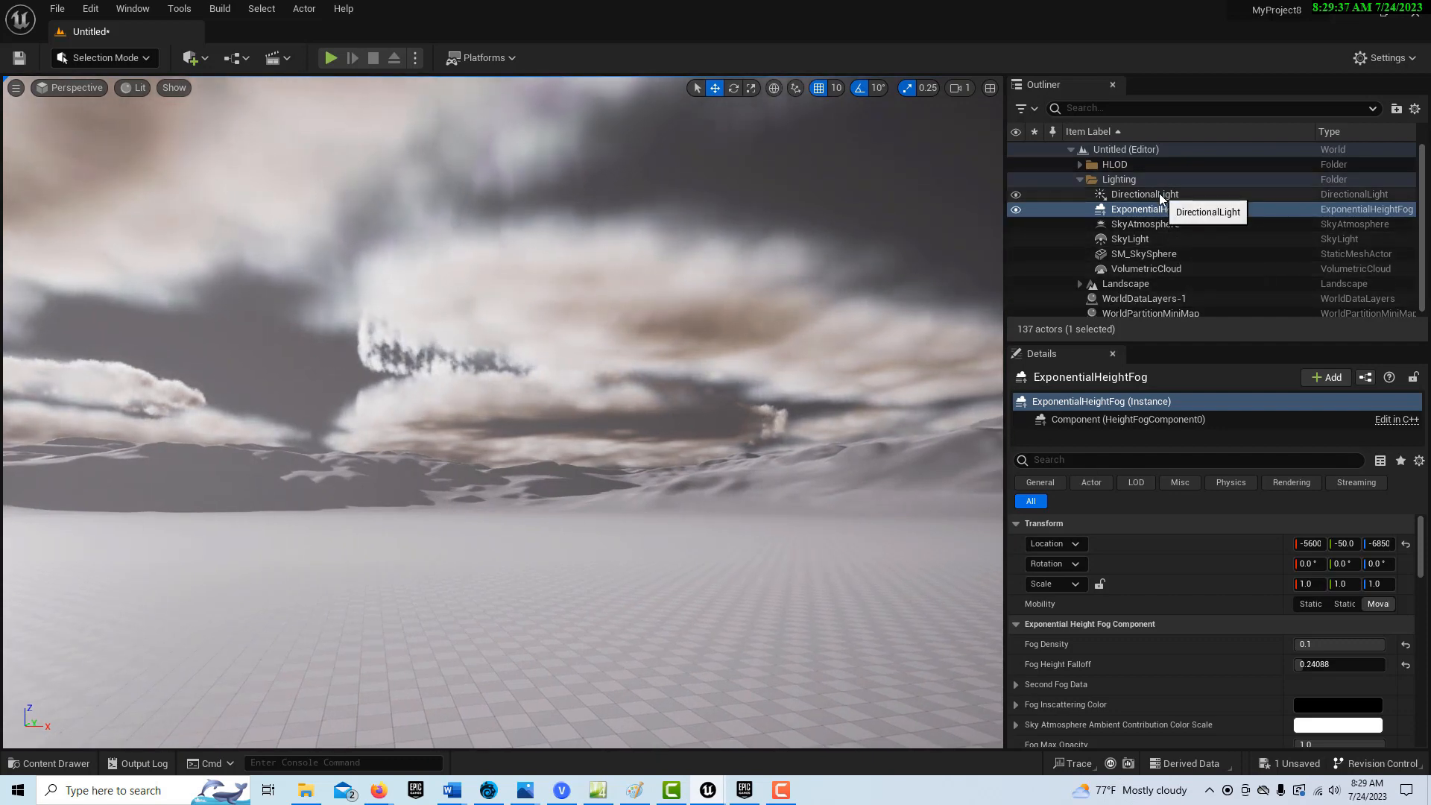
- Try different sun angles by rotating the directional light interactively in the viewport
click(1147, 194)
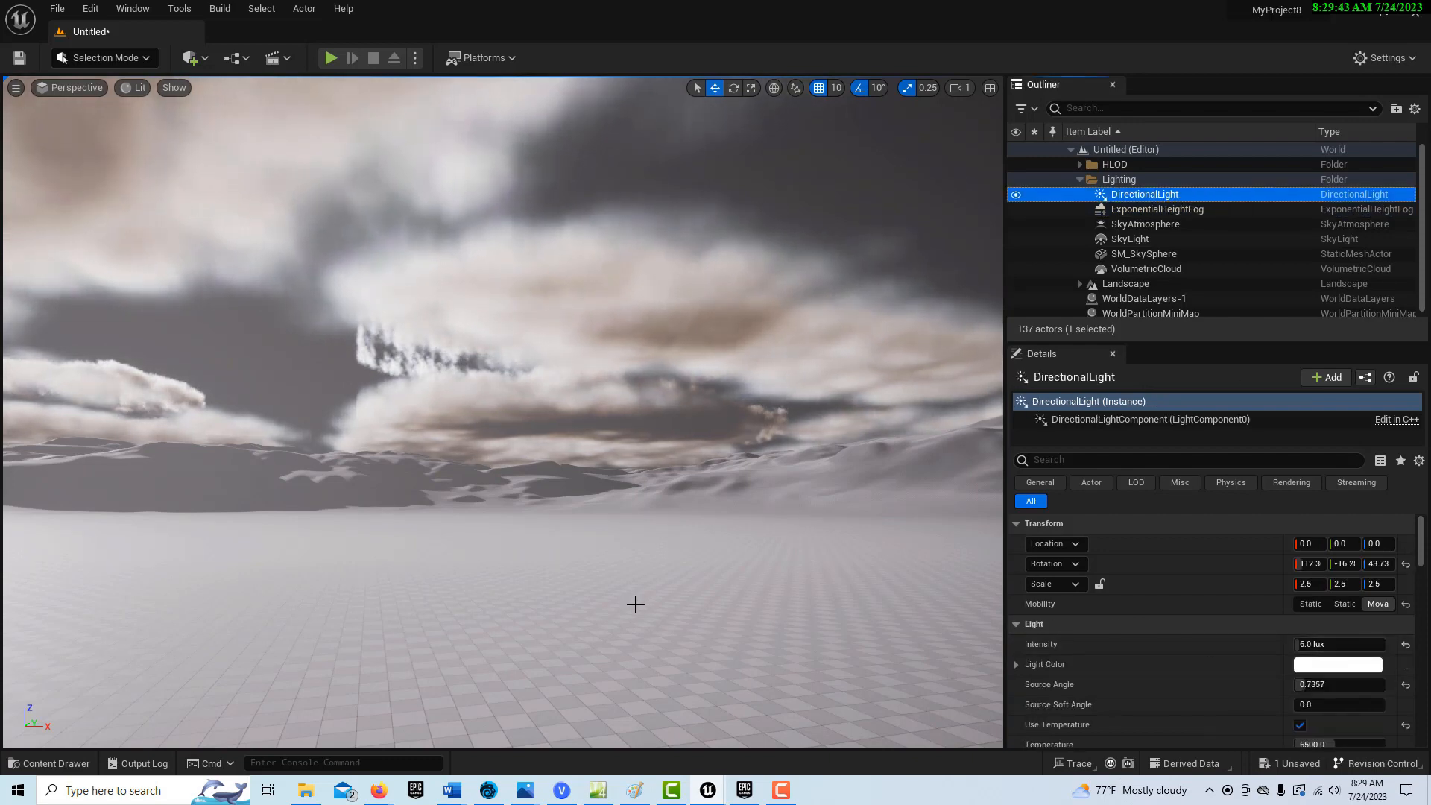
click(577, 514)
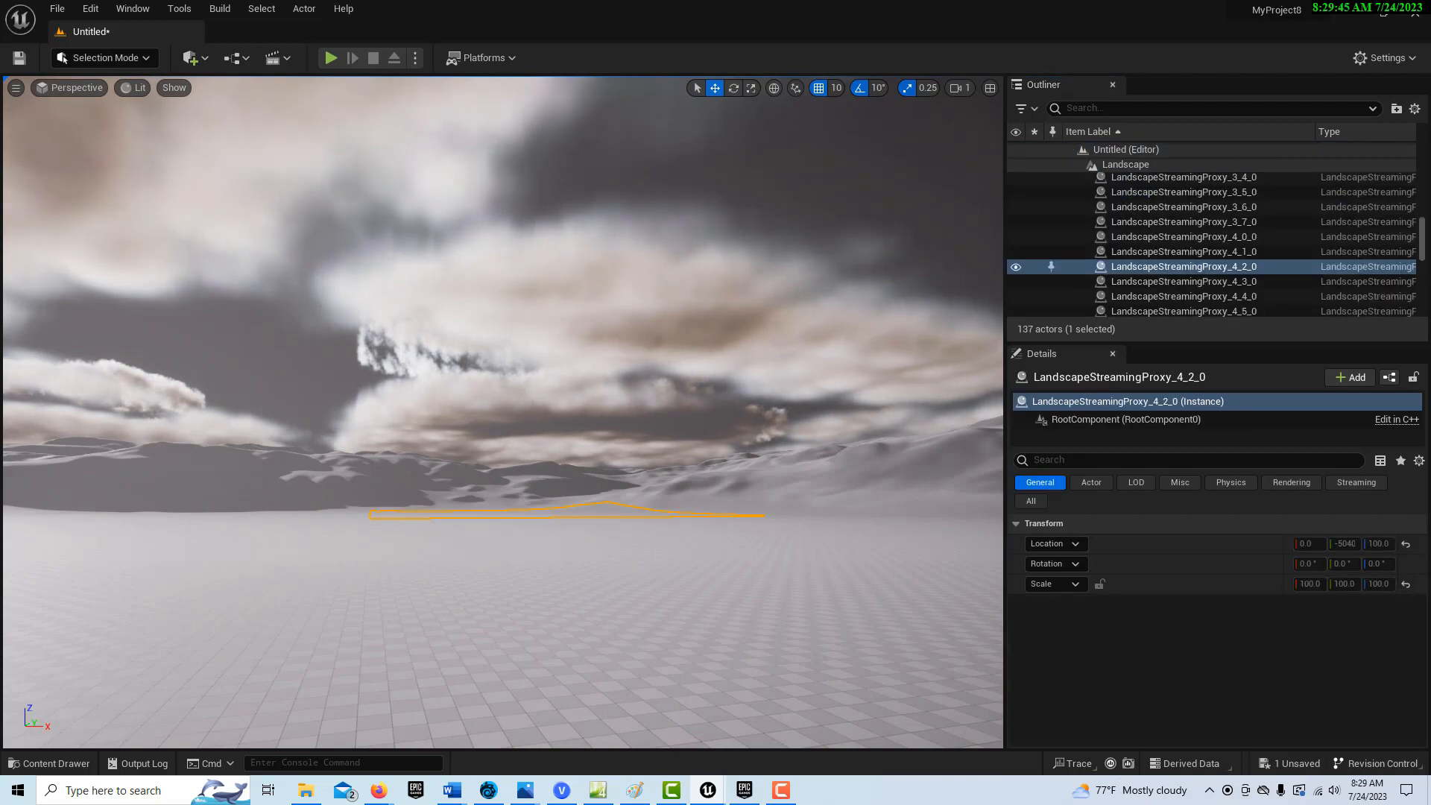
key(ctrl+l)
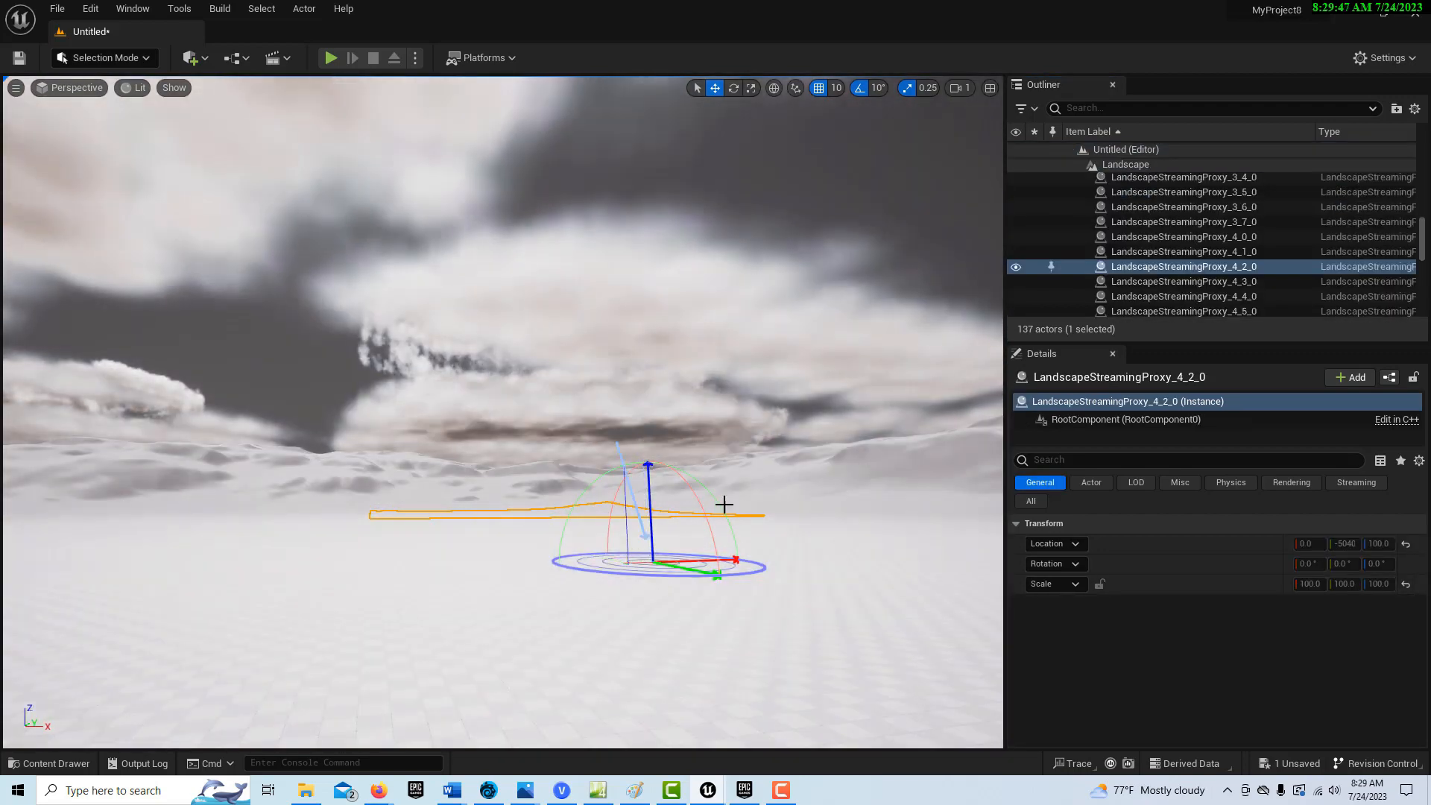
key(ctrl+l)
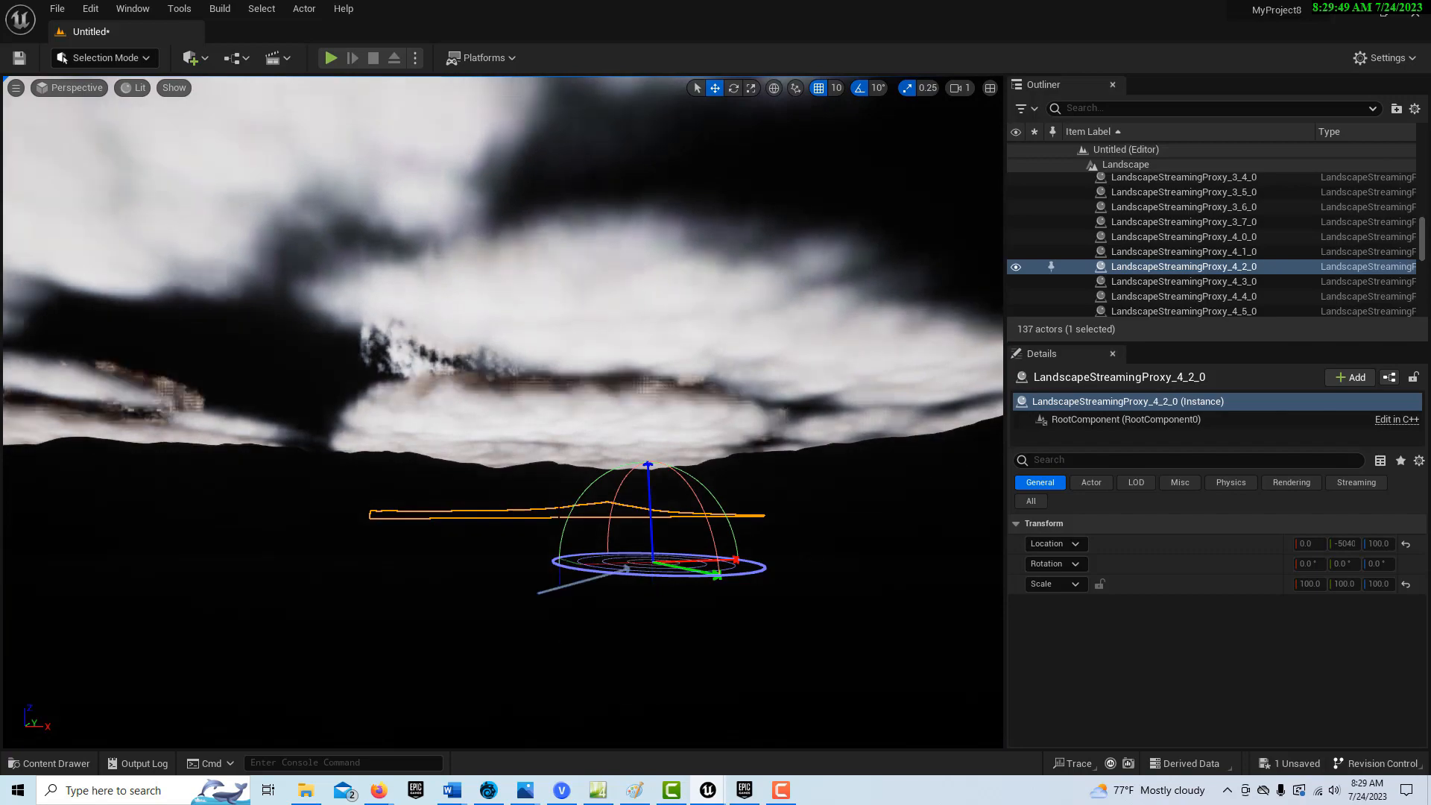
key(ctrl+l)
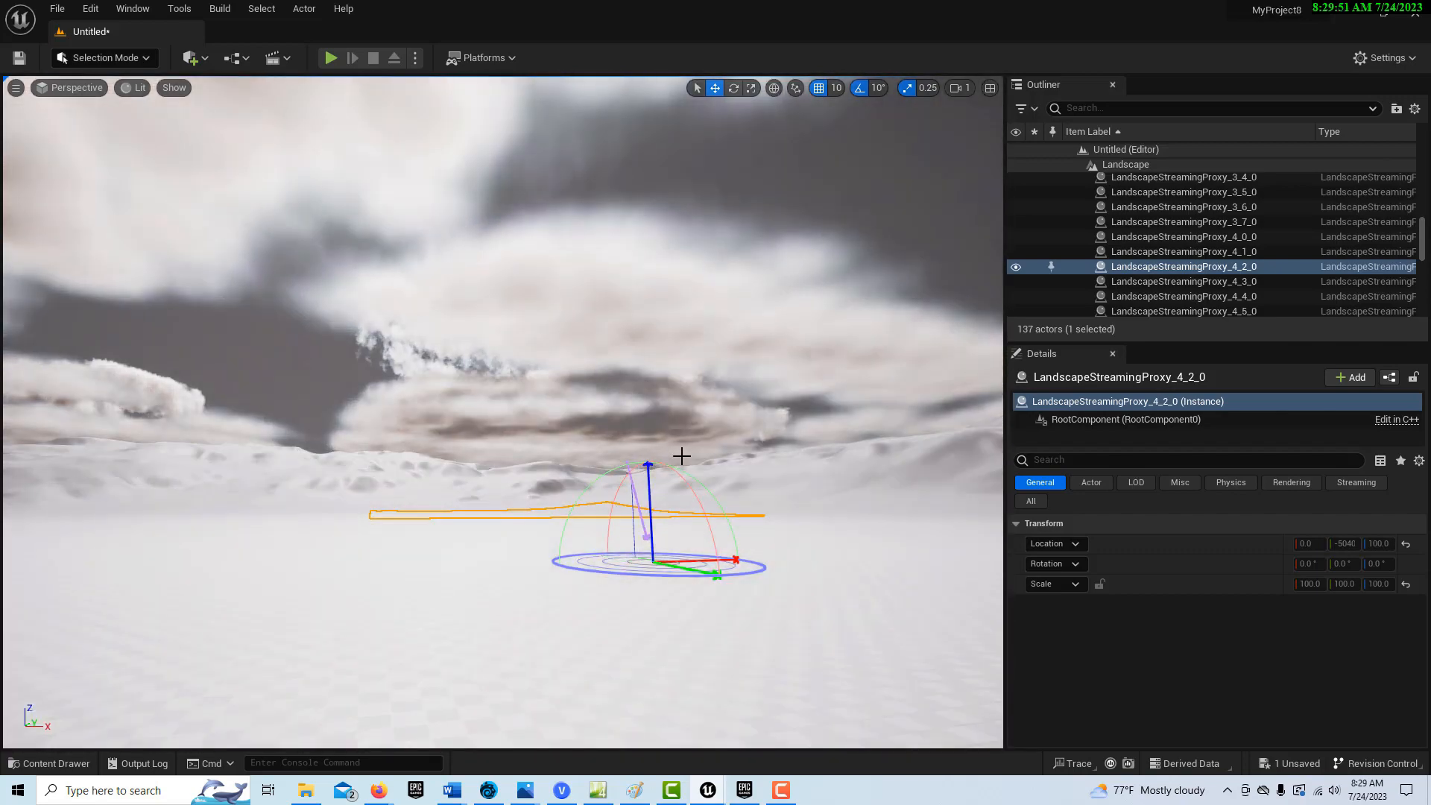
key(ctrl+l)
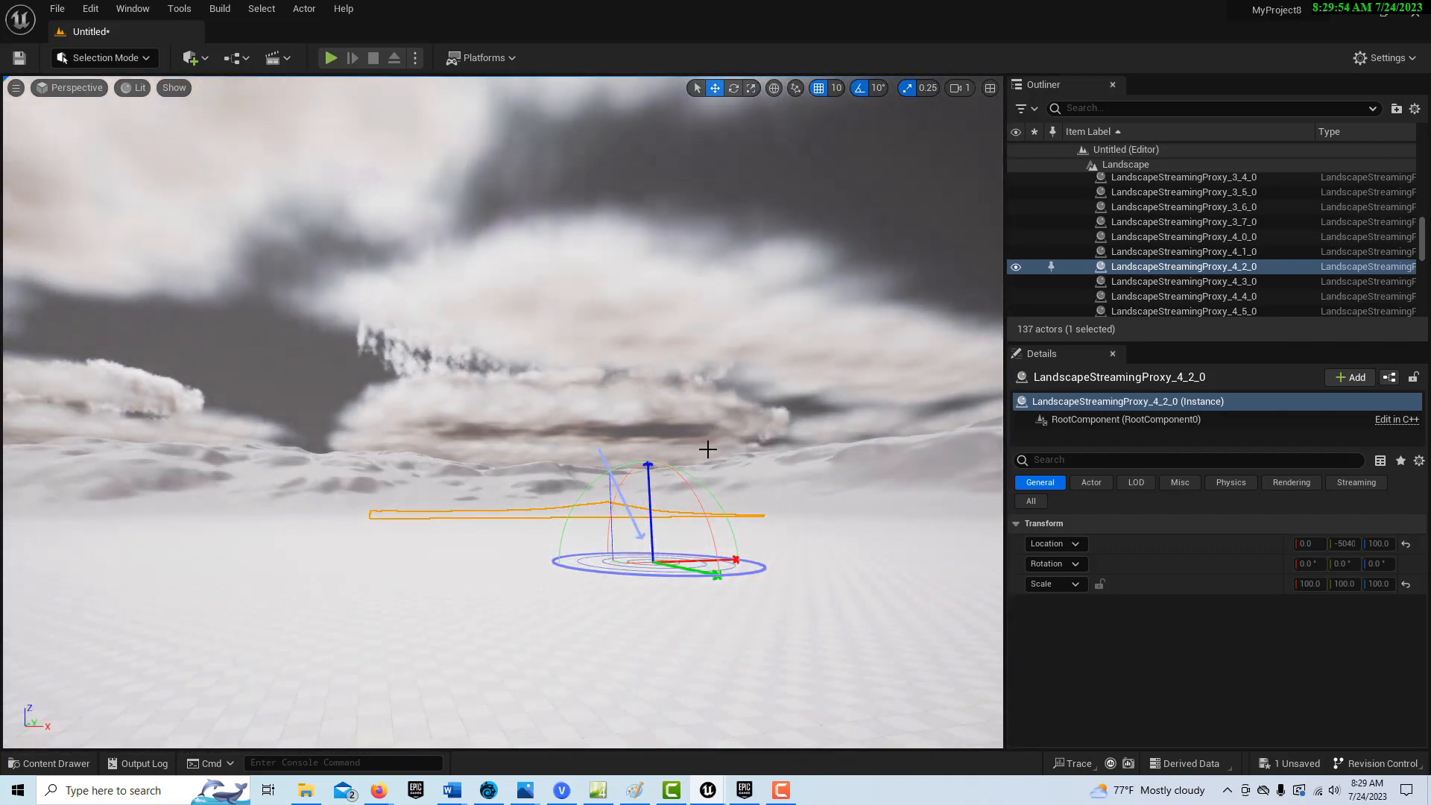
click(874, 478)
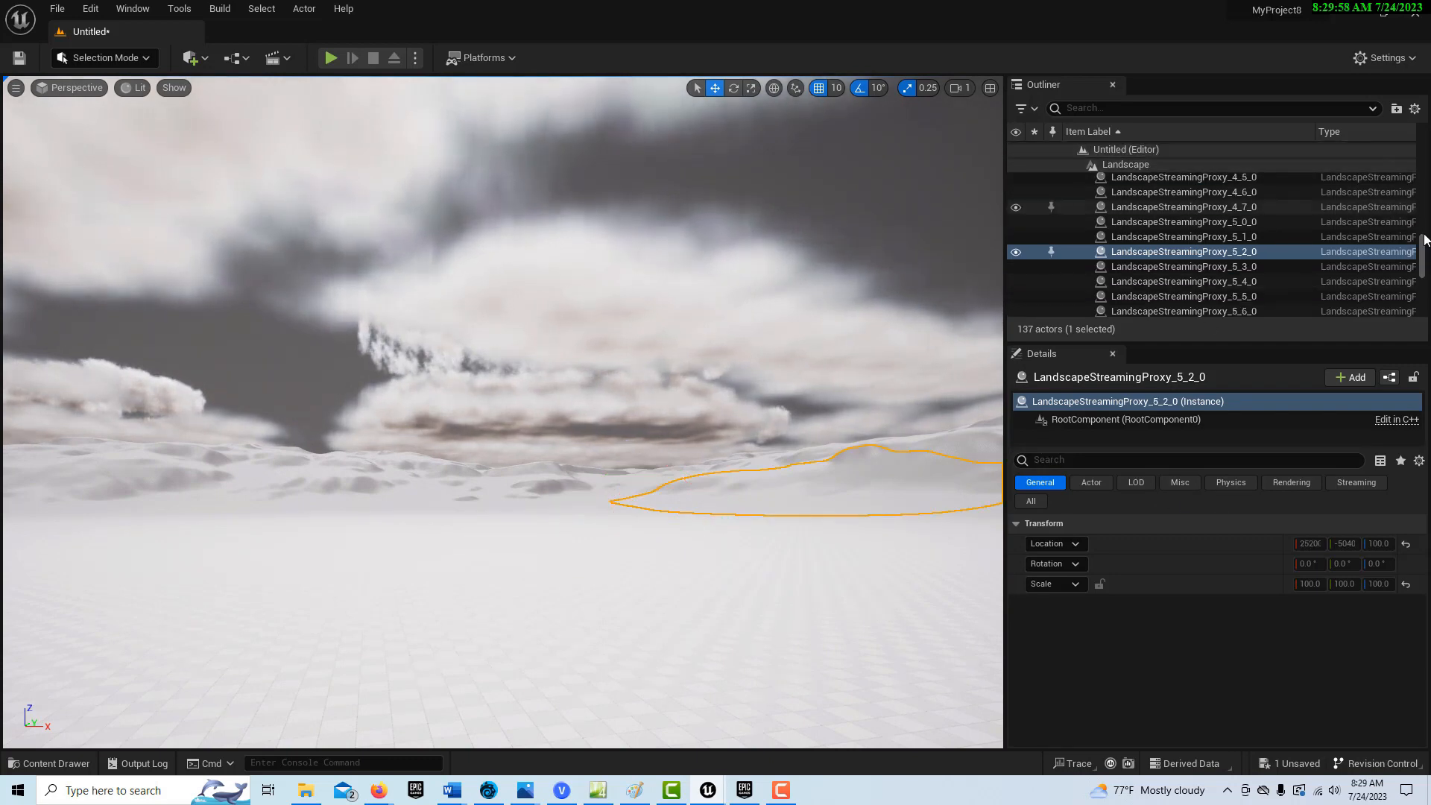
- Set the DirectionalLight actor's rotation to 90° on X, -90° on Y and 0° on Z
drag(1421, 254, 1418, 139)
click(1157, 193)
click(1317, 564)
text(90)
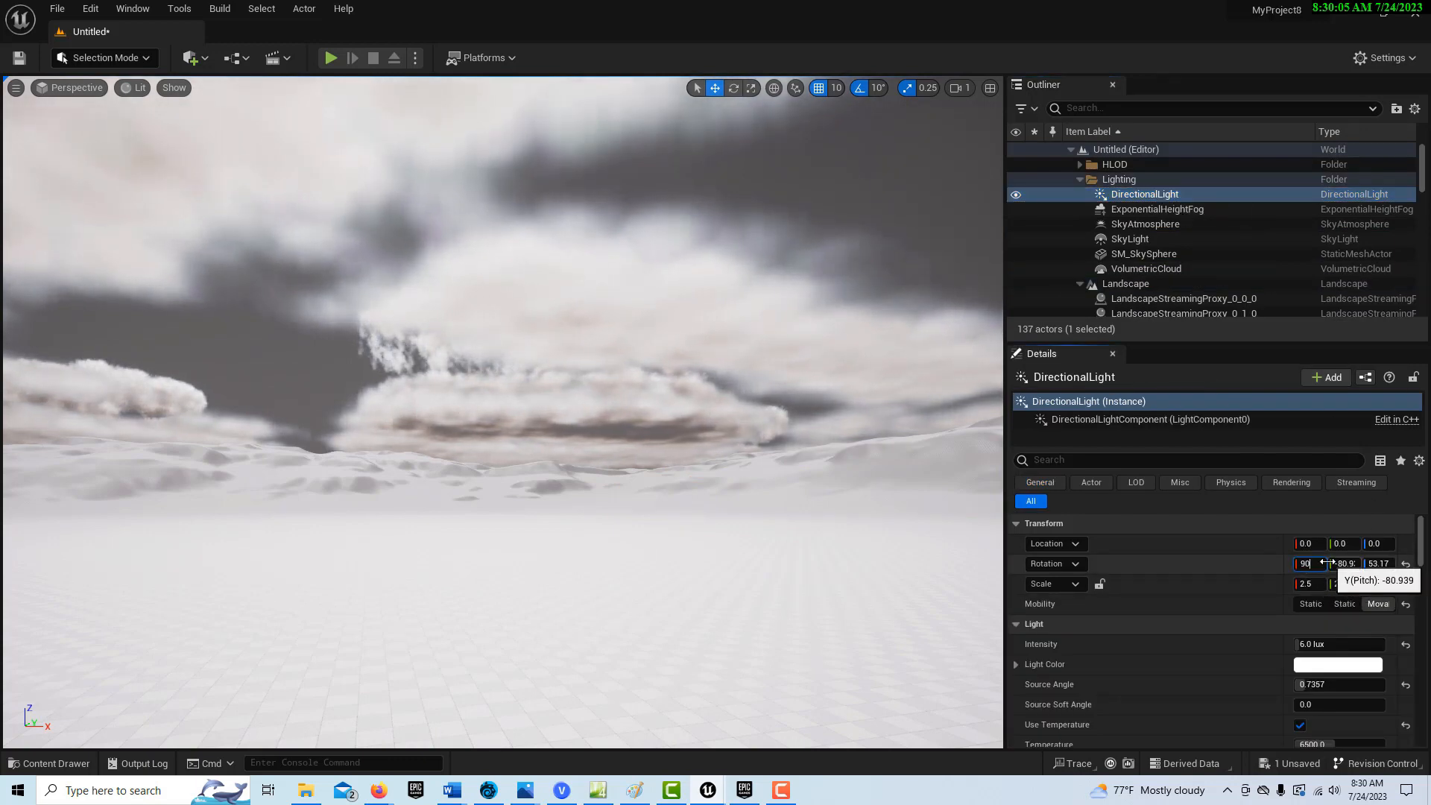
key(Tab)
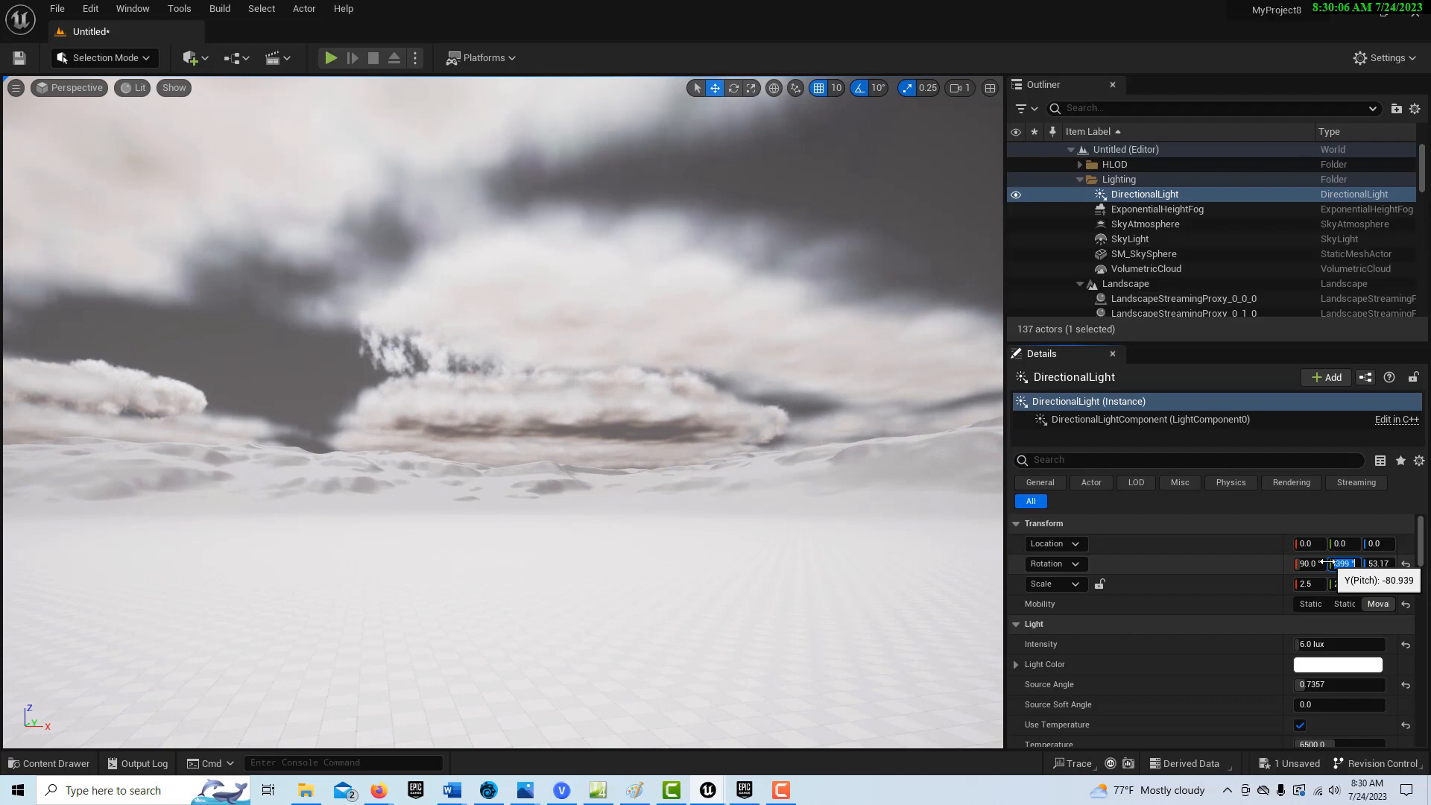
key(BackSpace)
text(-90)
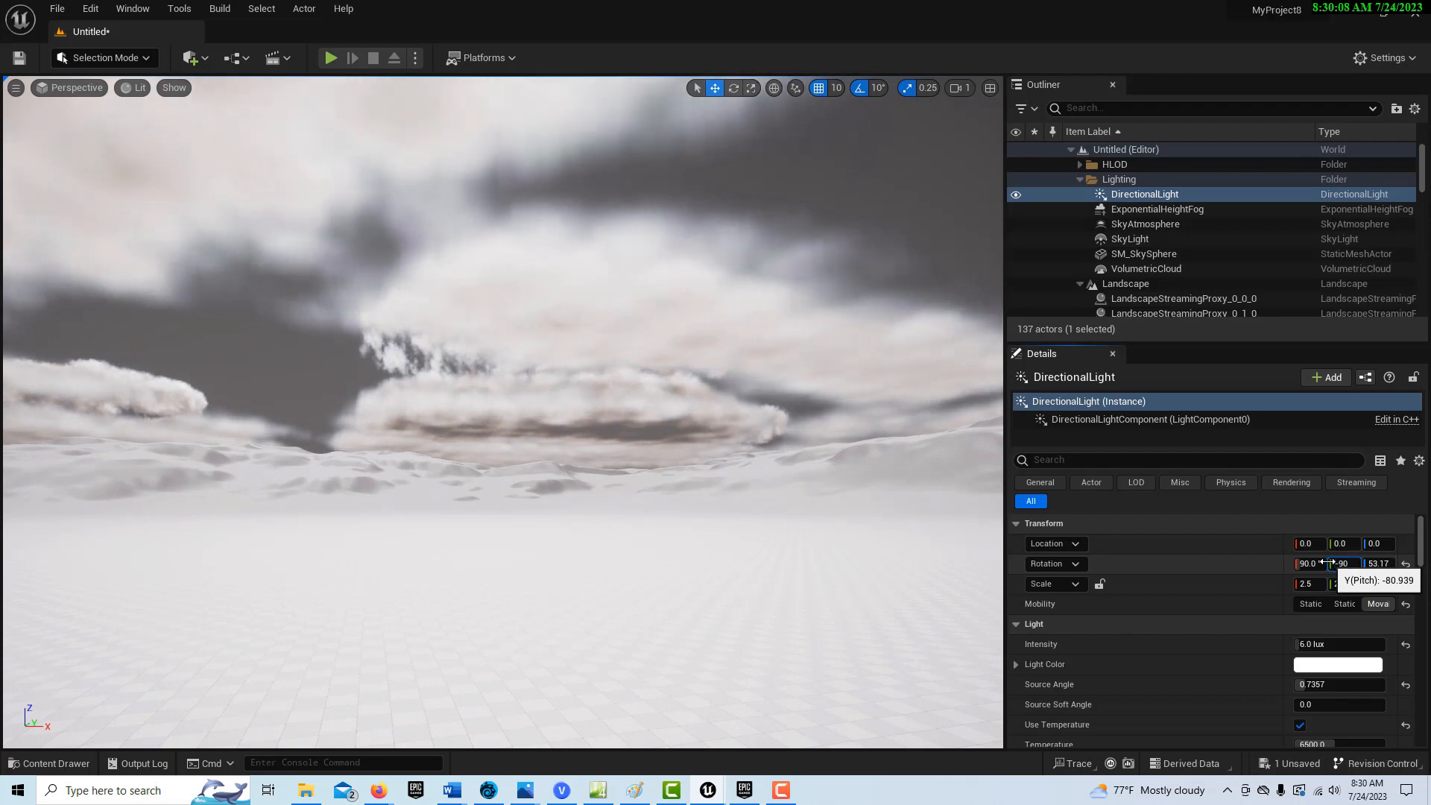
key(Tab)
text(0)
key(Return)
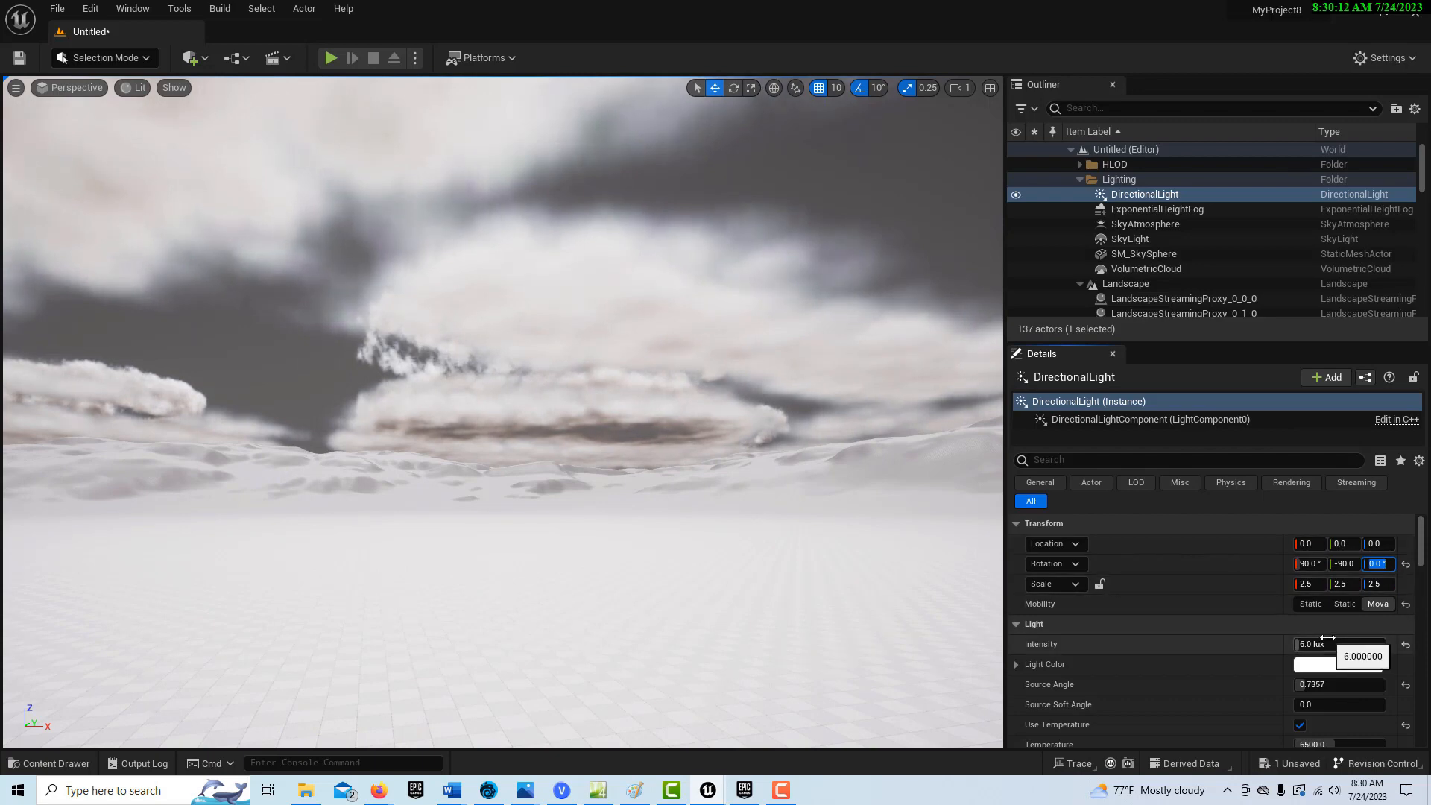
- Set the DirectionalLight's intensity to 0.15 lux
click(1334, 645)
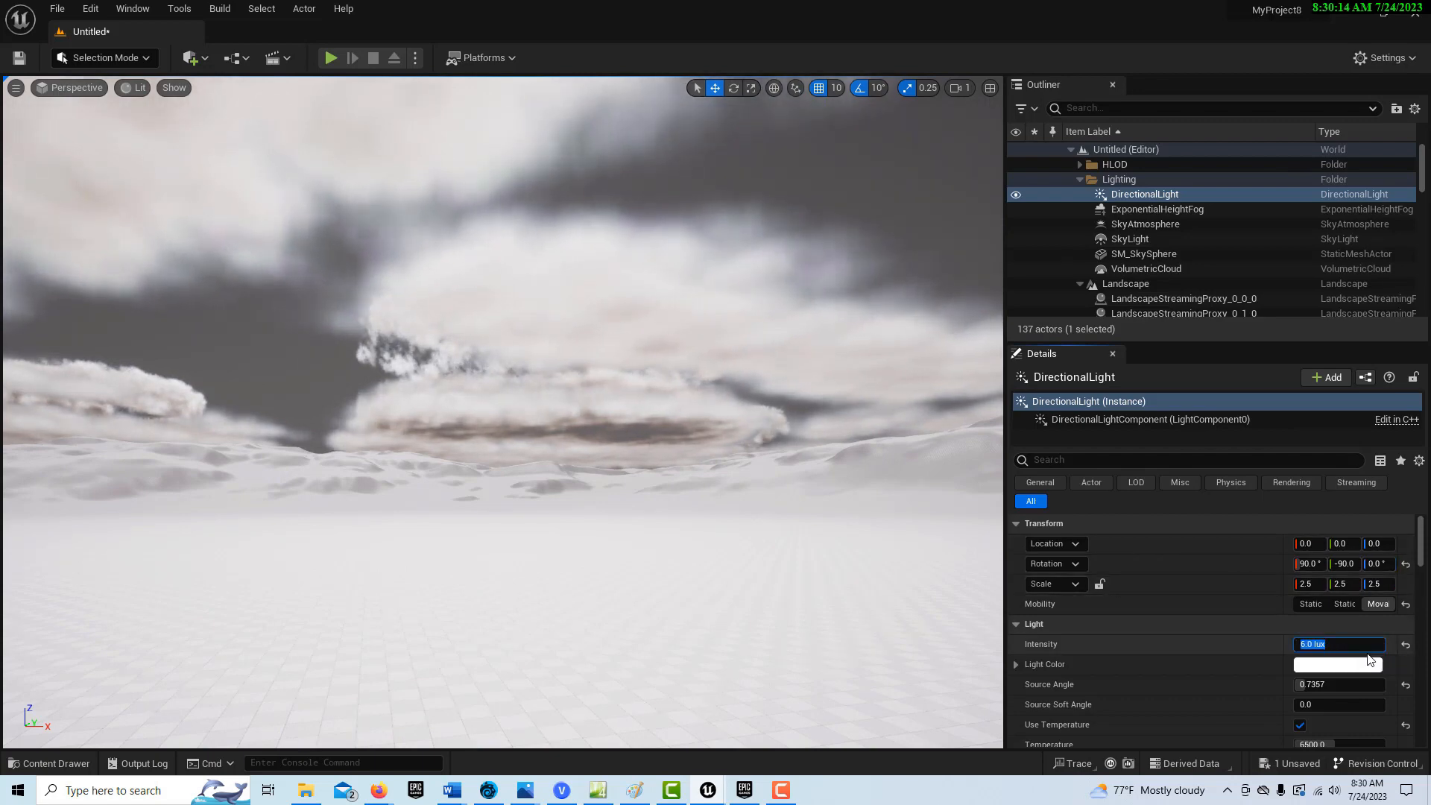
text(.1)
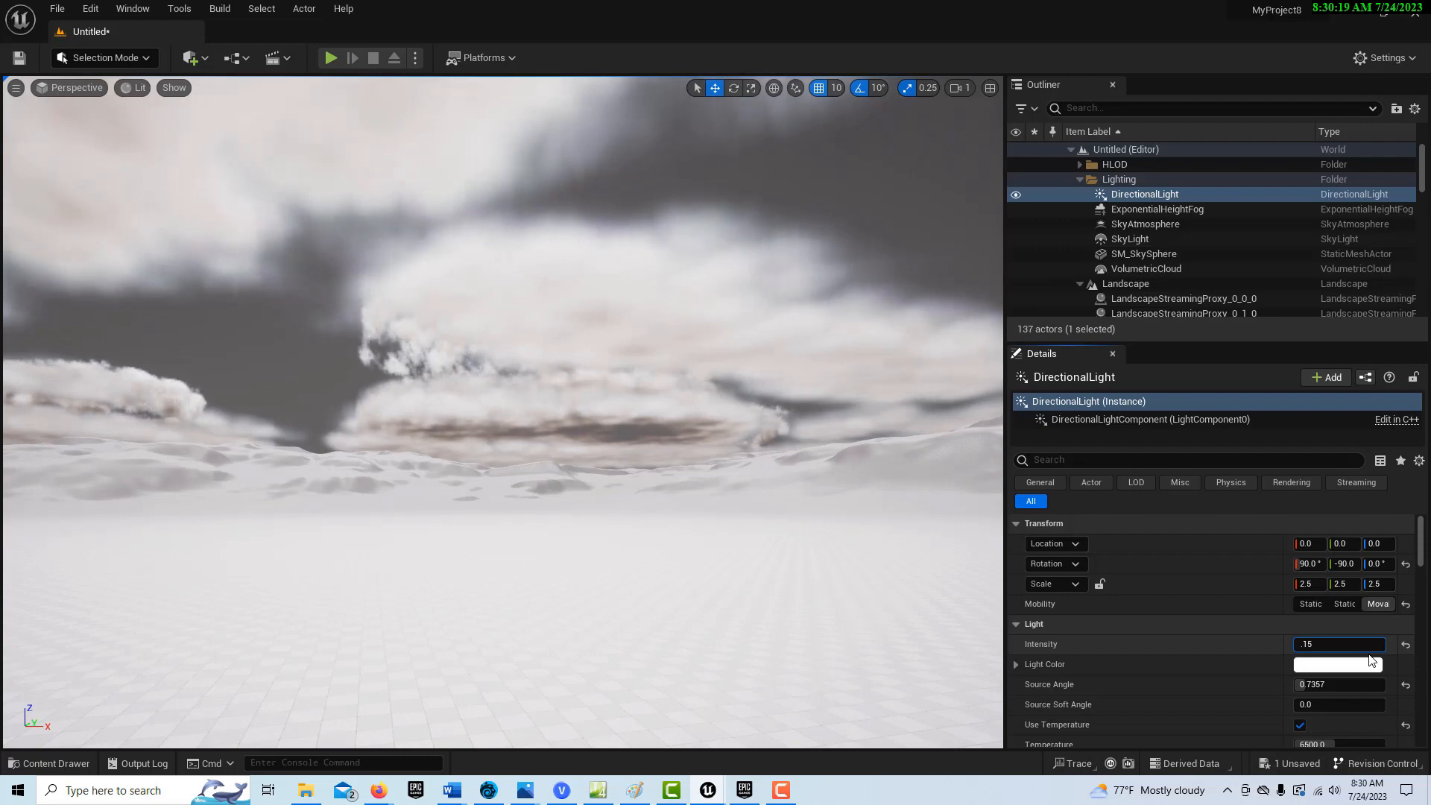
text(5)
key(Return)
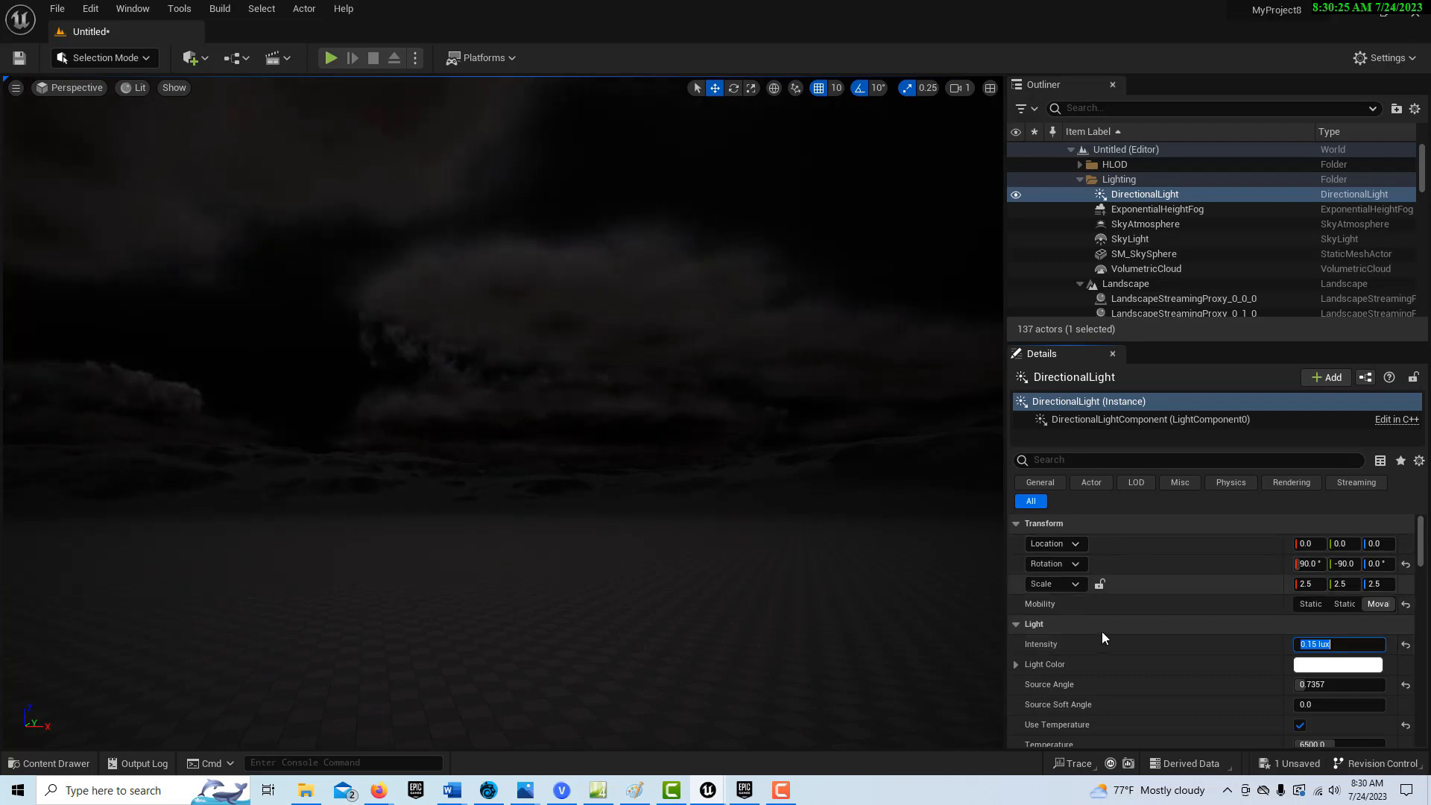
- Darken the DirectionalLight's light color to a neutral grey with a value of about 0.65, and play-test the level
click(1321, 665)
drag(1208, 436, 1214, 483)
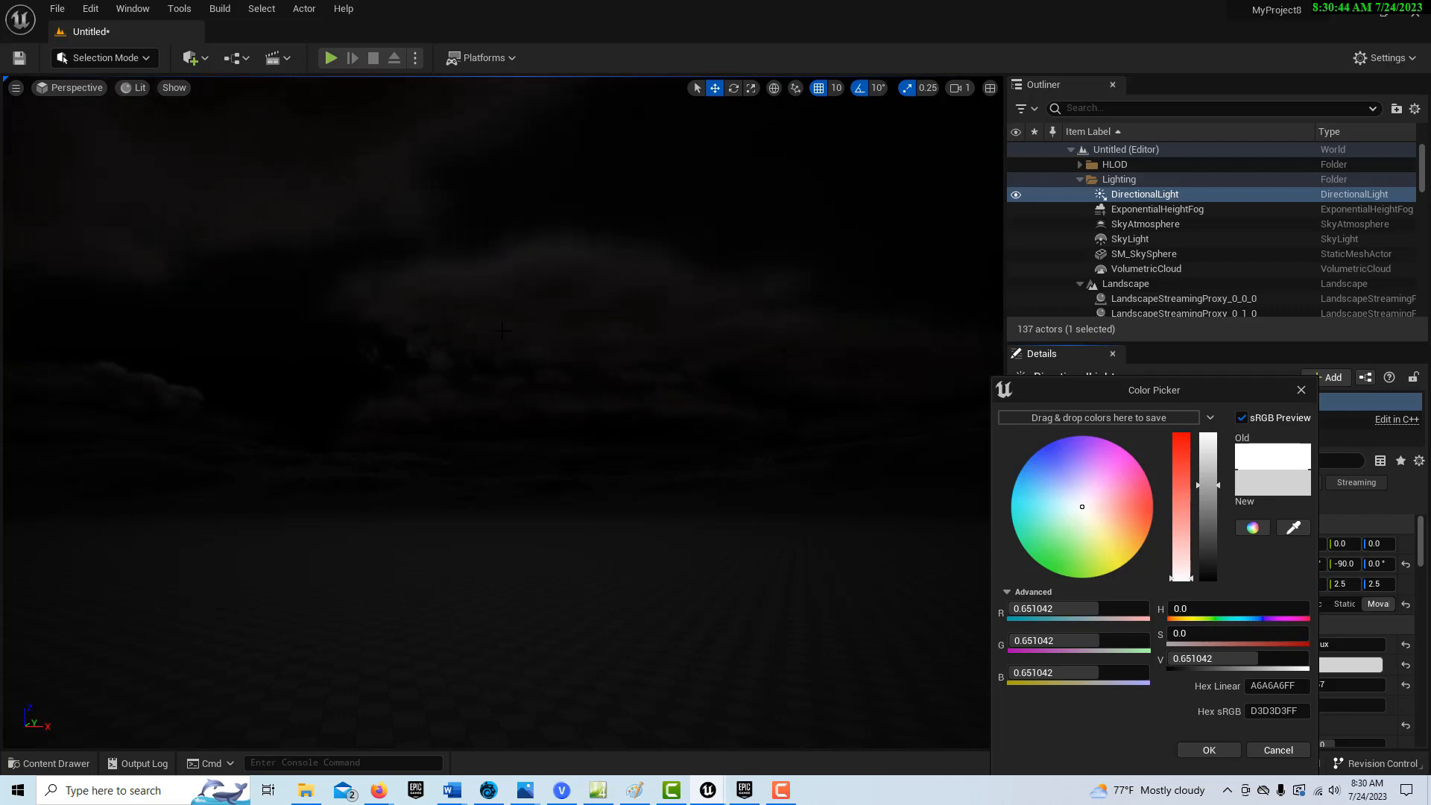
click(618, 544)
key(alt+p)
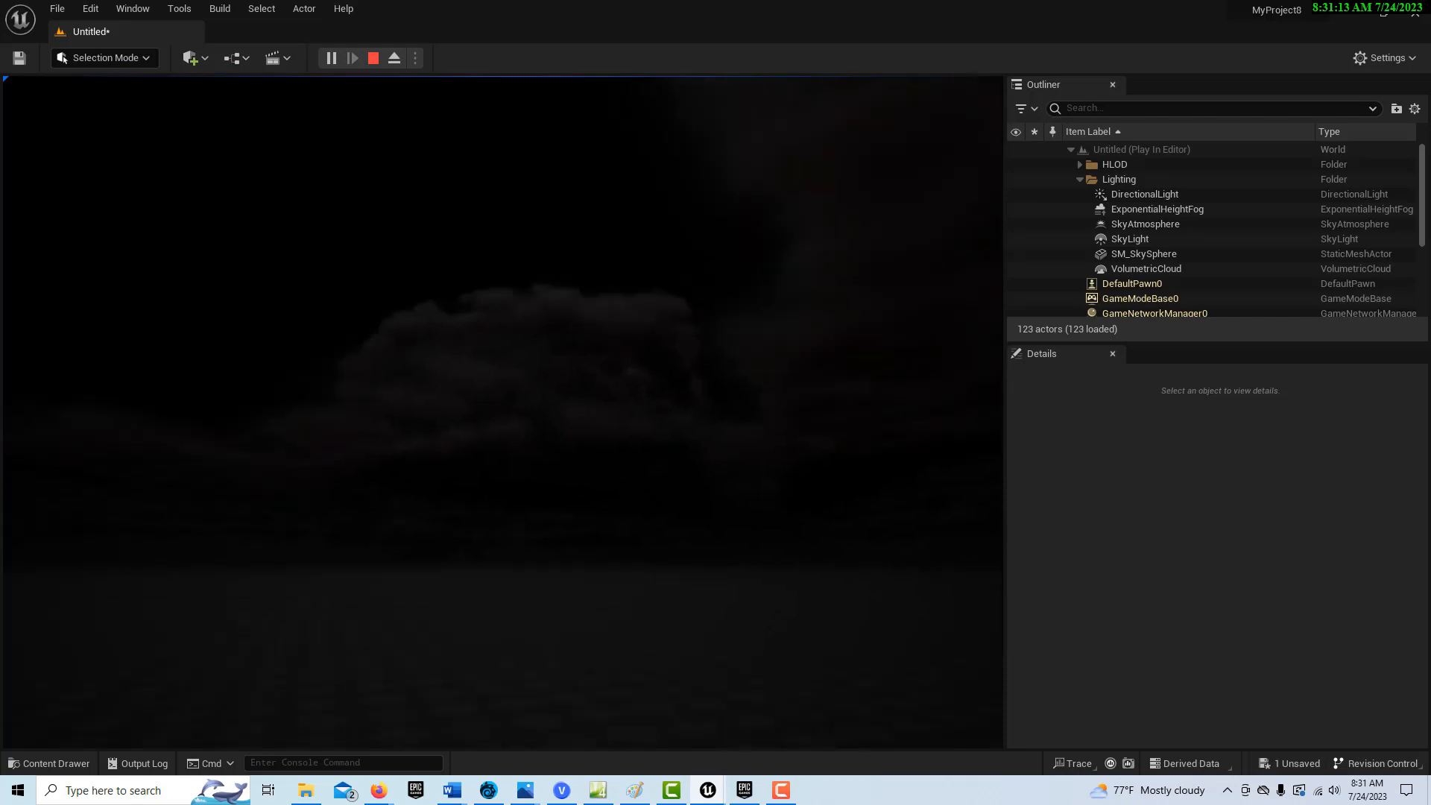
key(Escape)
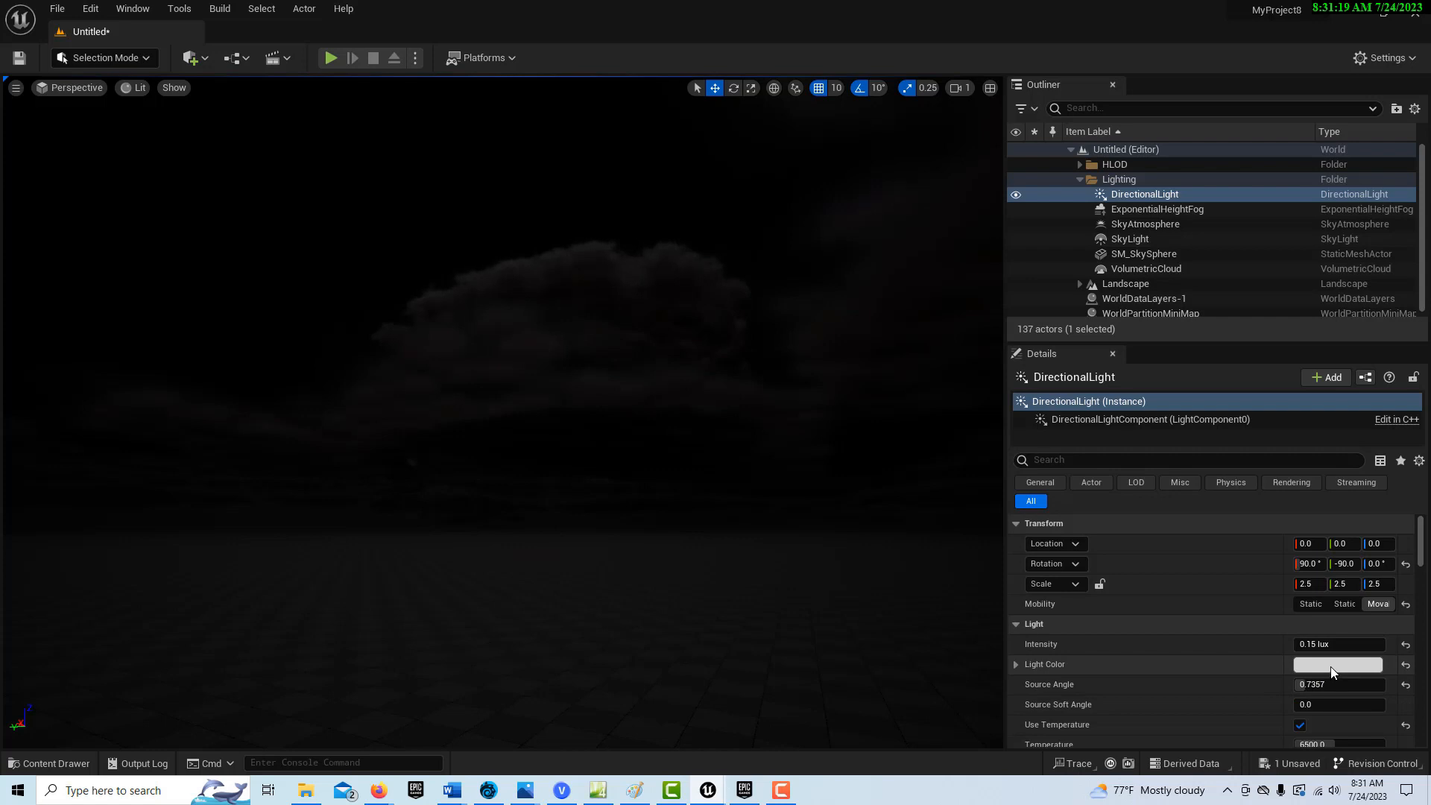
- Set the DirectionalLight's source angle to 5.0 and darken its light color to a neutral grey with a value of about 0.578
drag(1310, 684, 1389, 684)
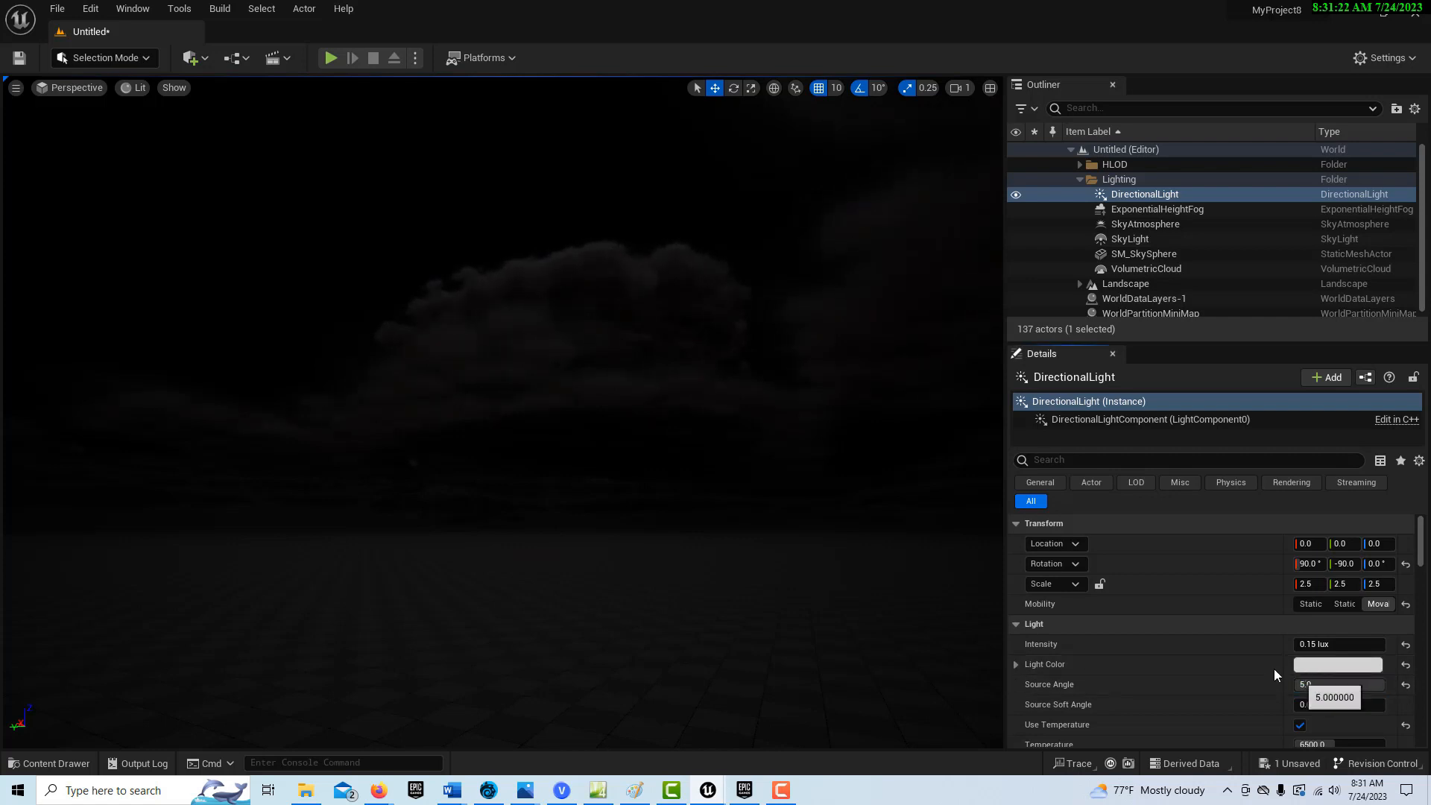
click(1325, 668)
mouse_move(1224, 486)
mouse_down()
mouse_move(1224, 521)
mouse_move(1216, 497)
mouse_up()
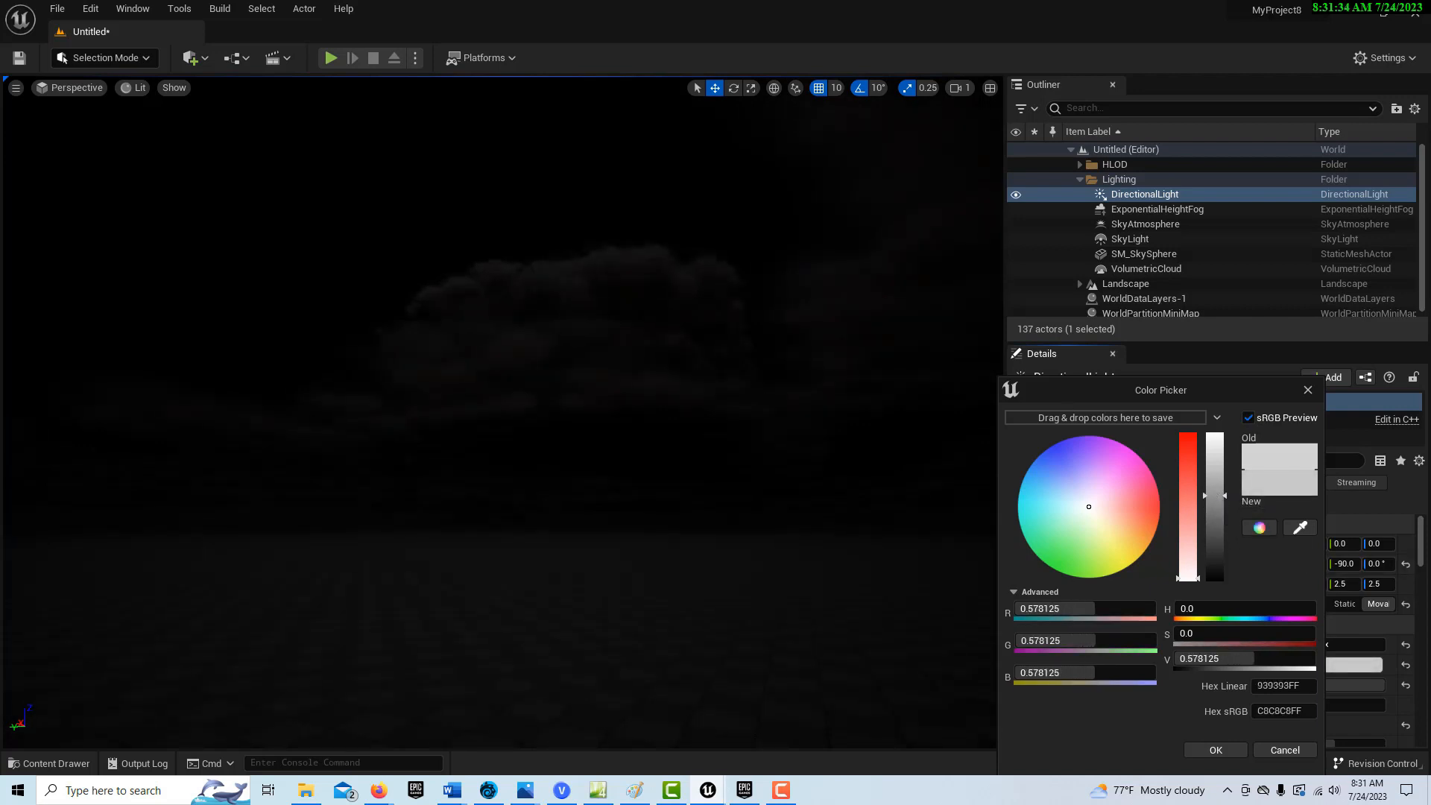
click(1309, 391)
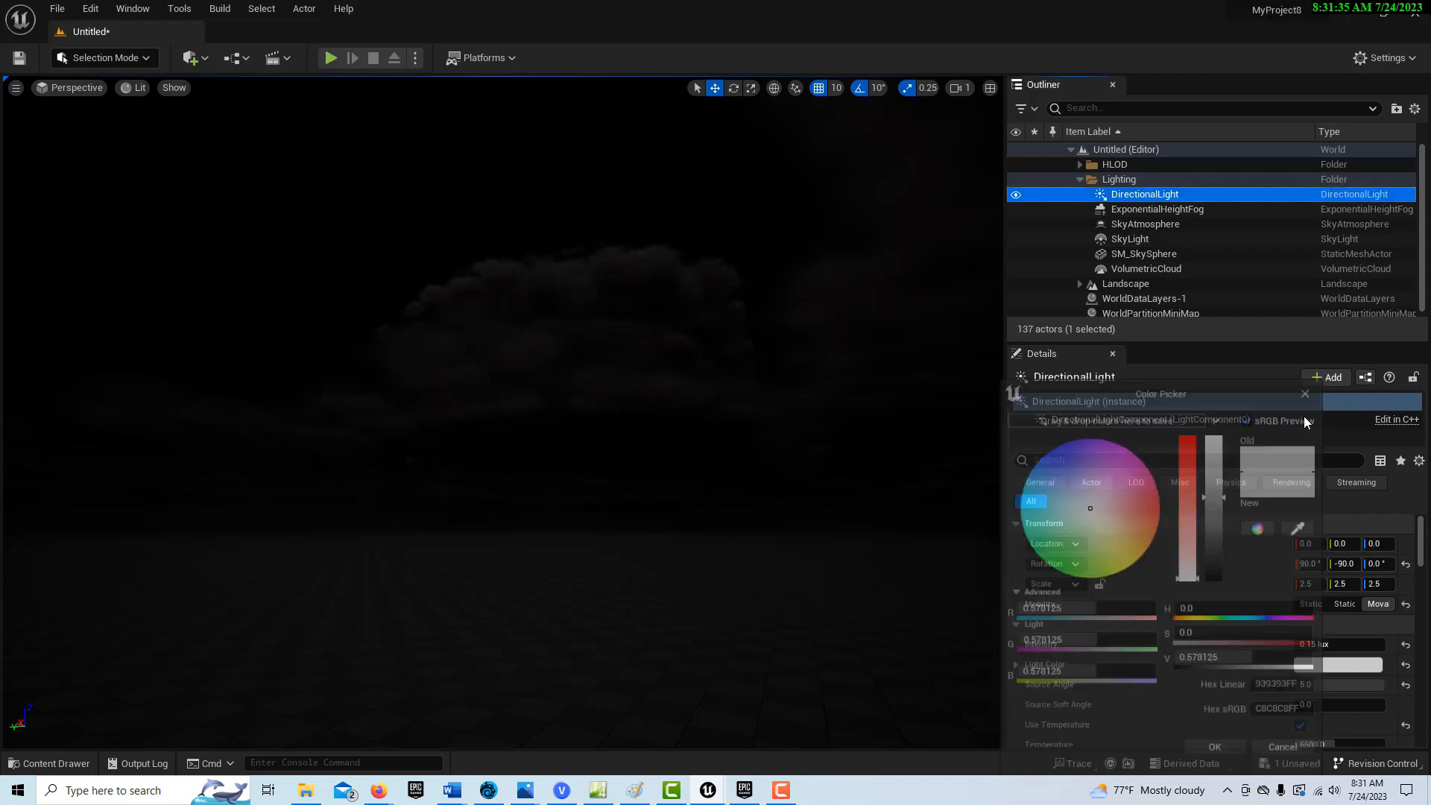
- Set the DirectionalLight's intensity to 0.1 lux and play-test the level
mouse_move(1340, 646)
mouse_down()
mouse_move(1327, 646)
mouse_move(1352, 646)
mouse_up()
click(1344, 647)
text(.1)
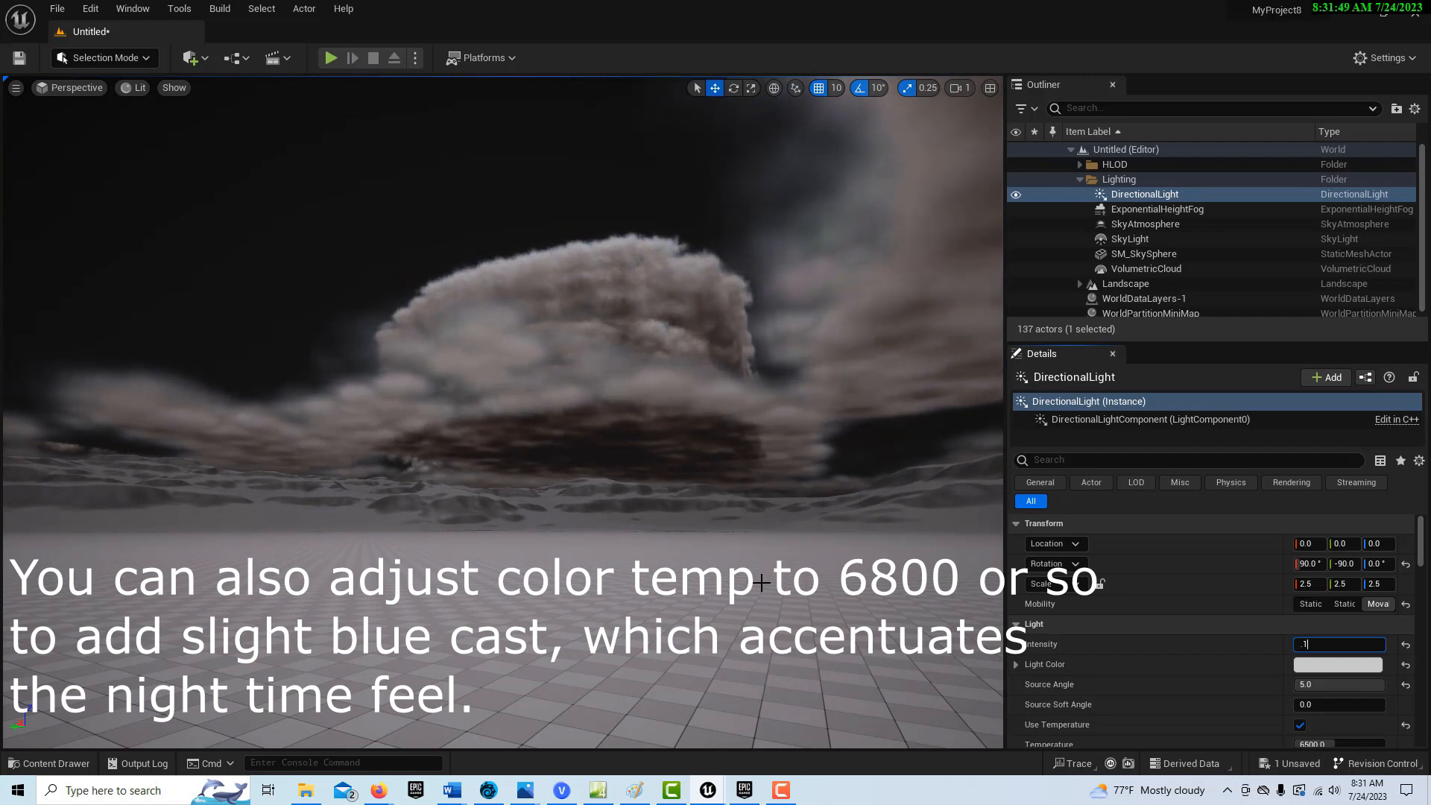
key(Return)
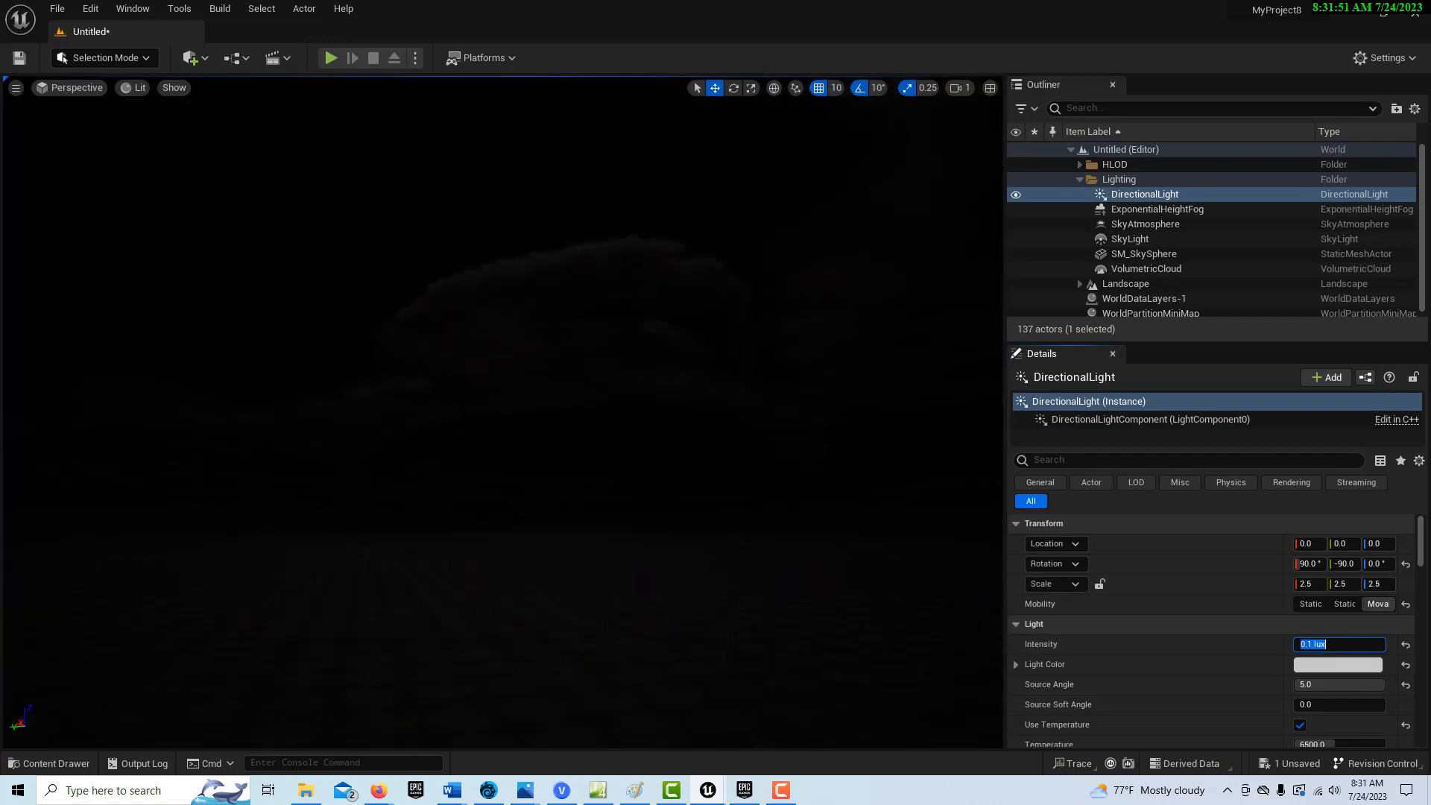
click(329, 58)
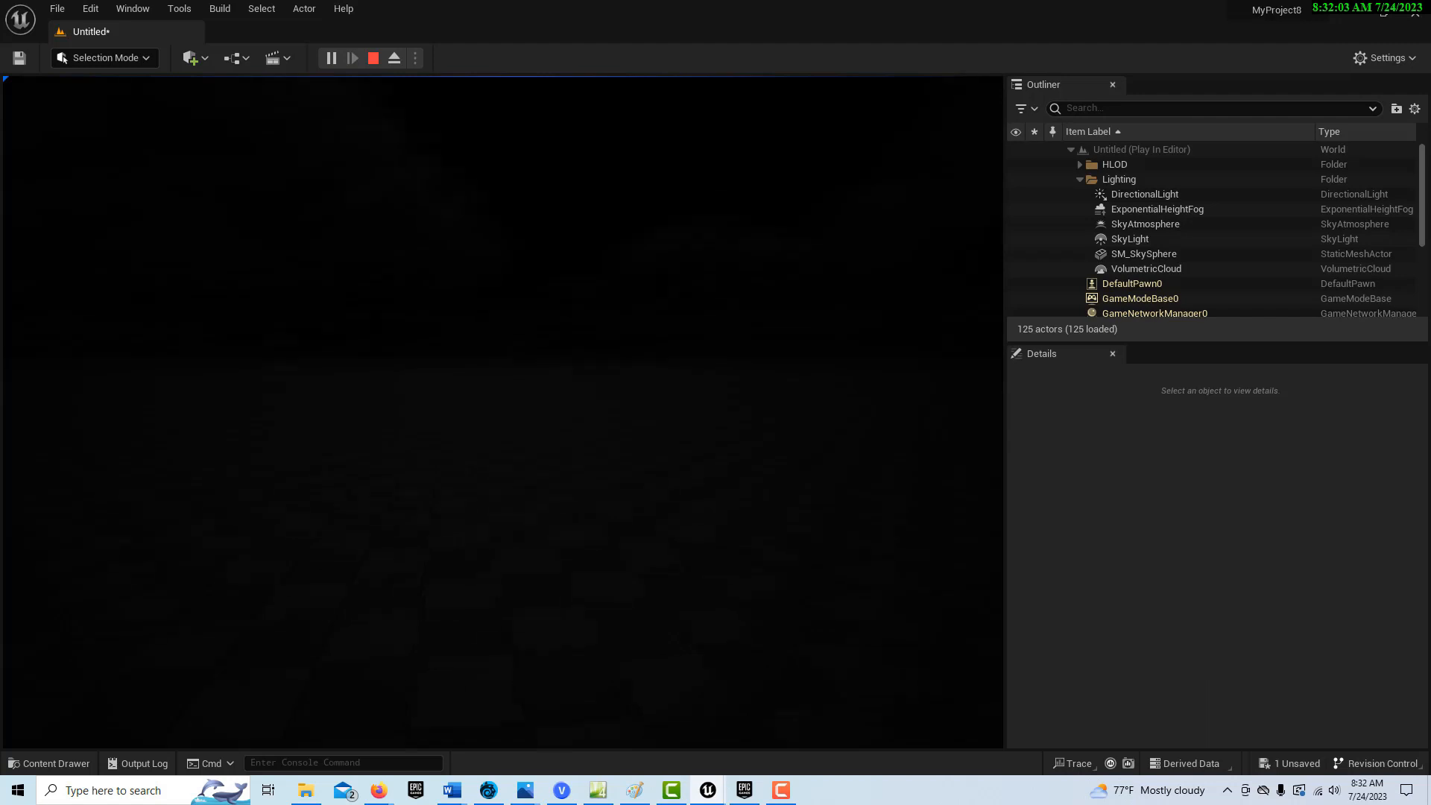
key(Escape)
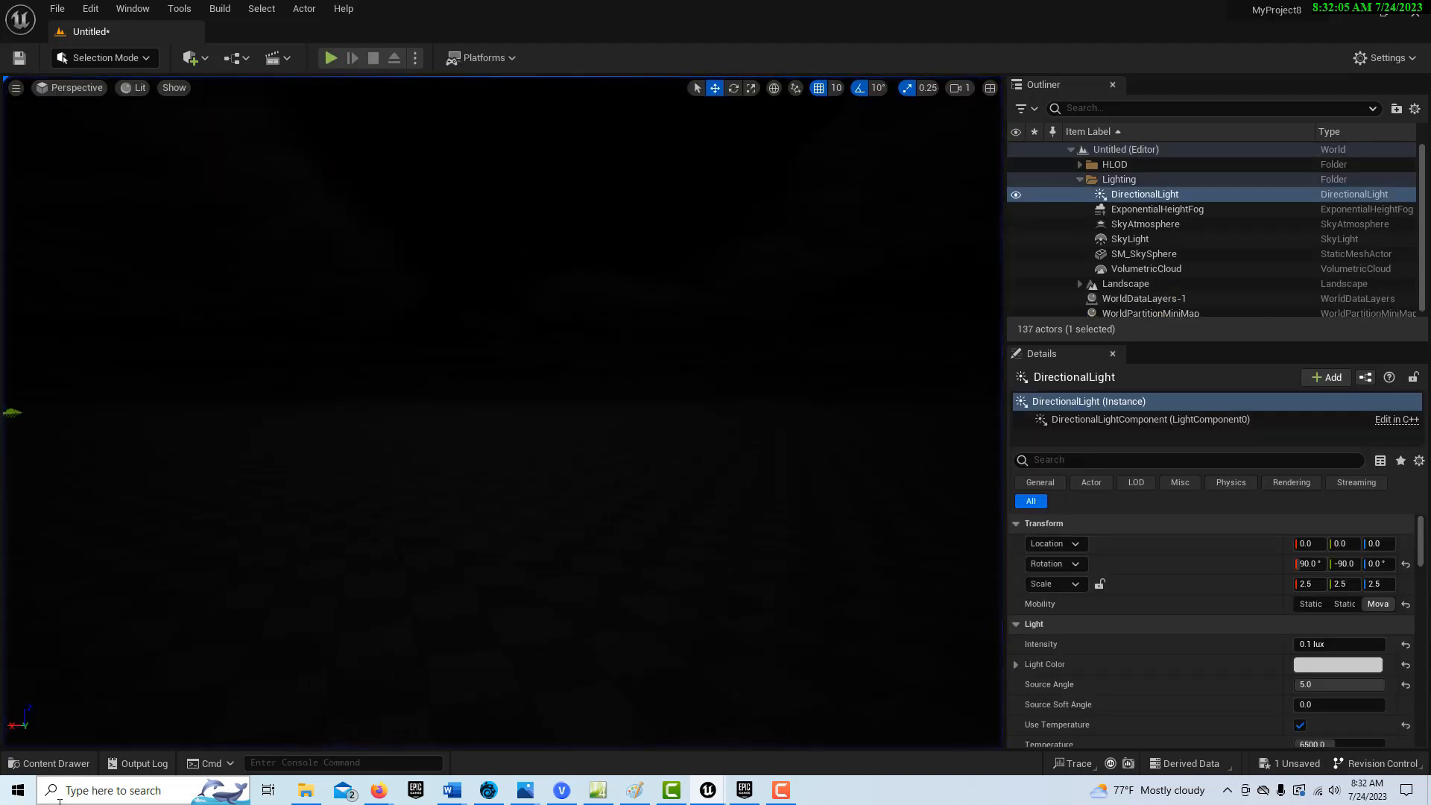
- Find the P_Fire particle system in StarterContent by searching "fire", place it on the ground in the level, and play-test the scene
click(57, 764)
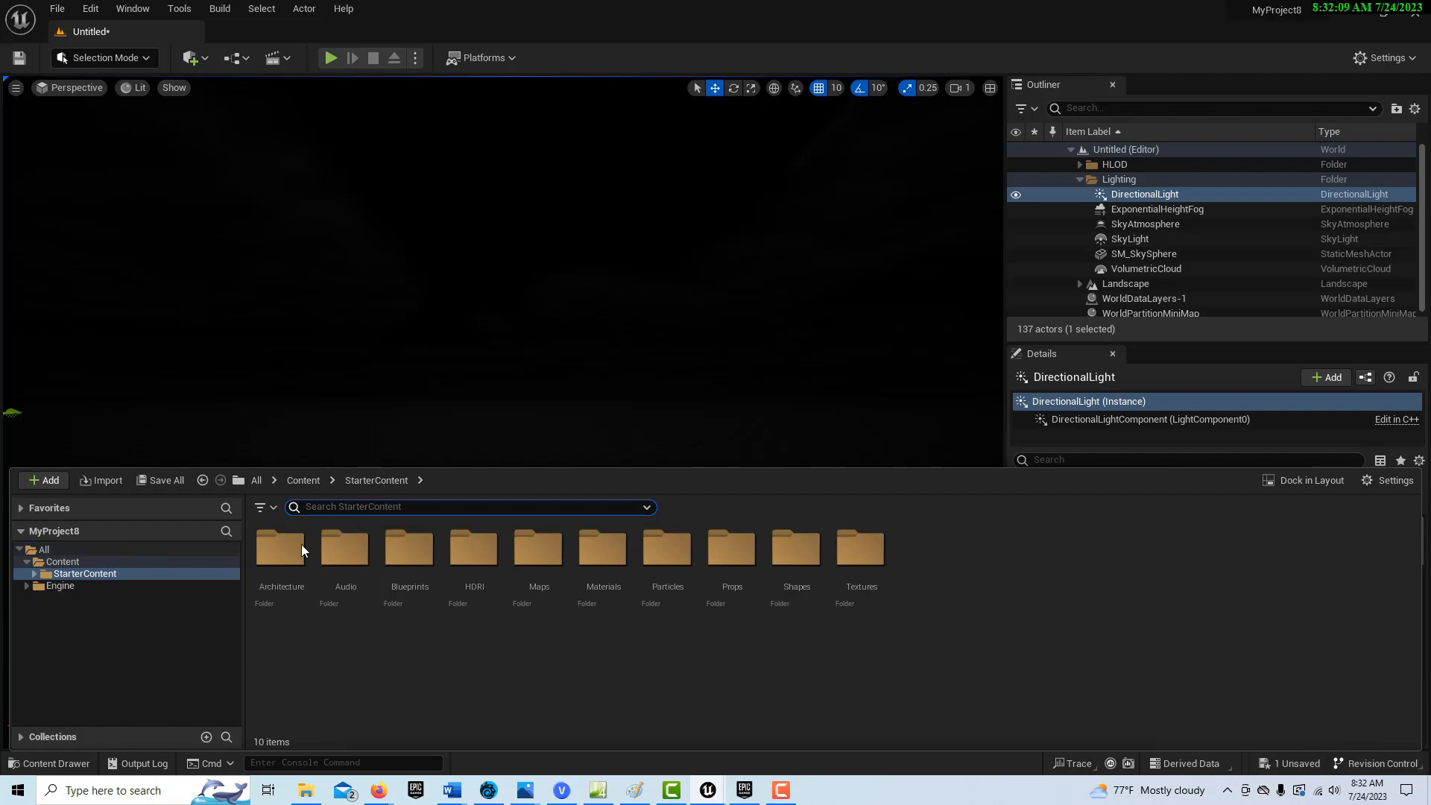
text(f)
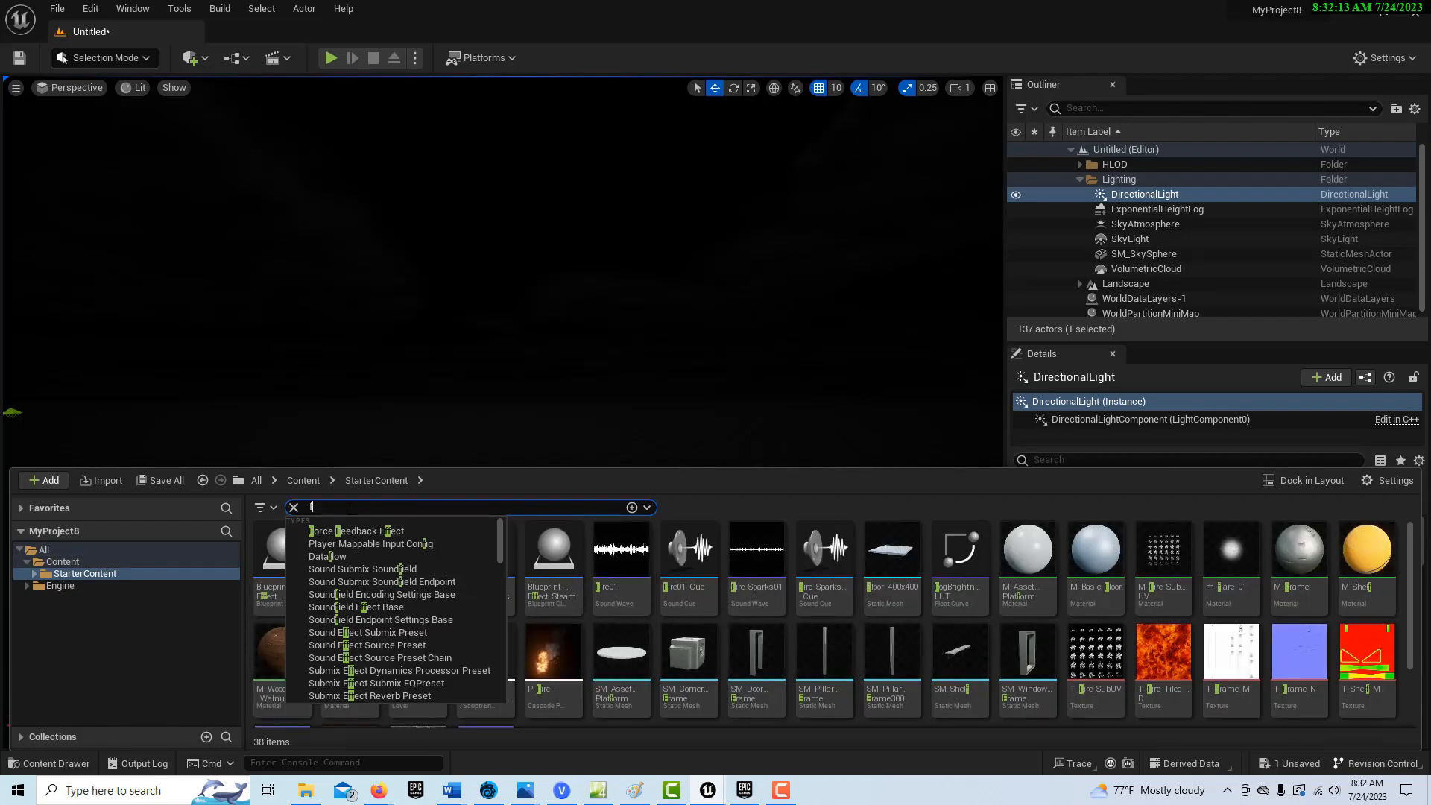
text(ire)
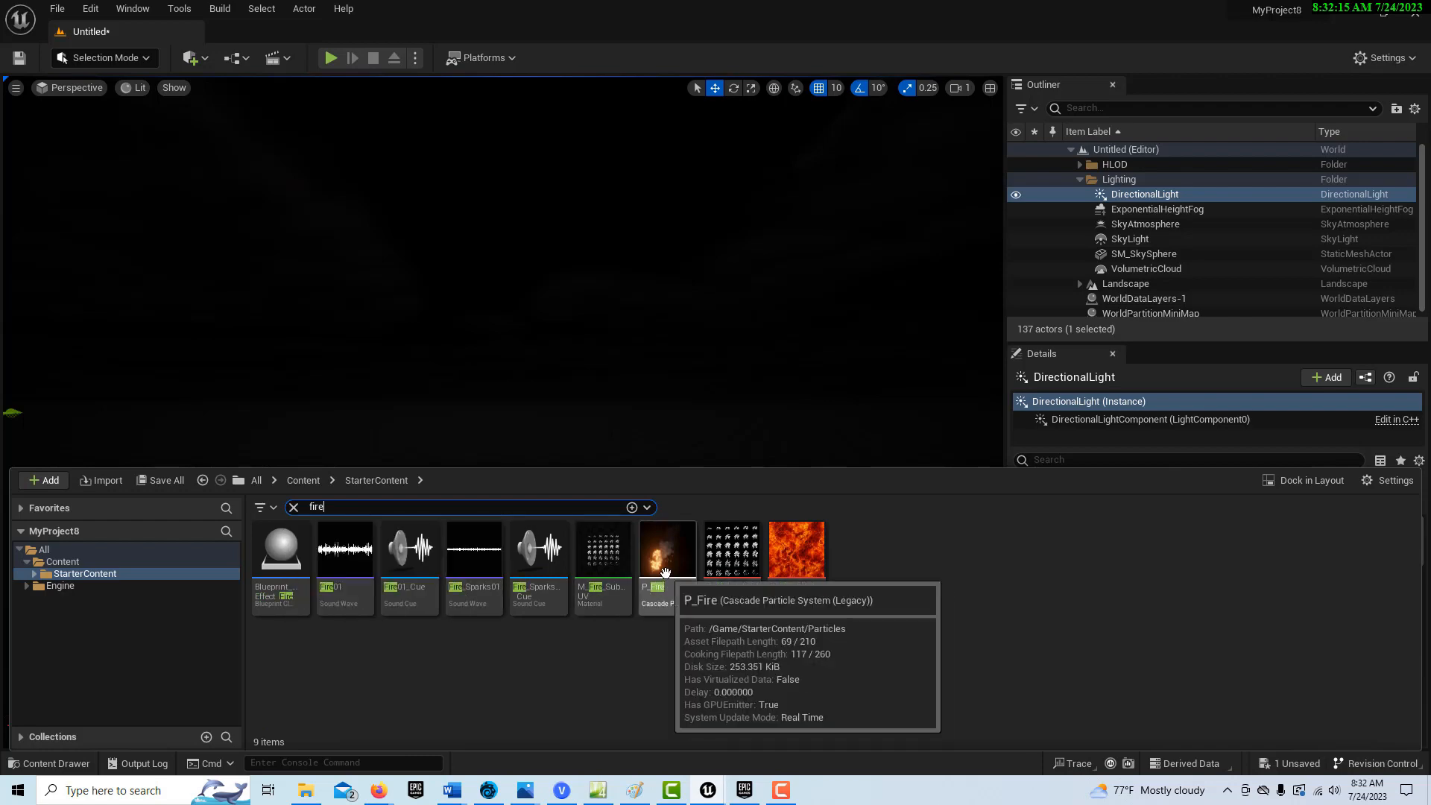
drag(665, 571, 605, 483)
key(f)
right_drag(652, 519, 577, 451)
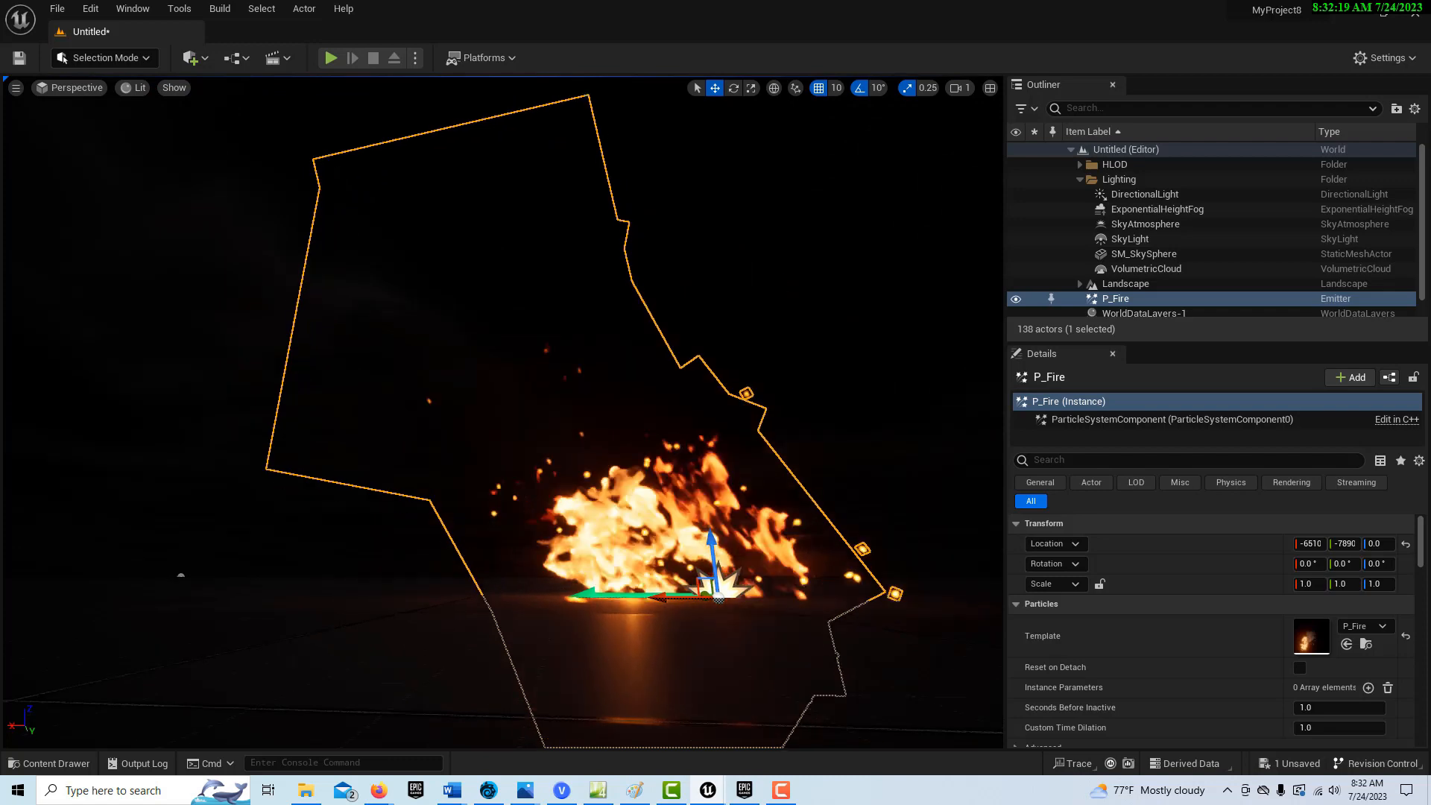
click(330, 57)
click(593, 472)
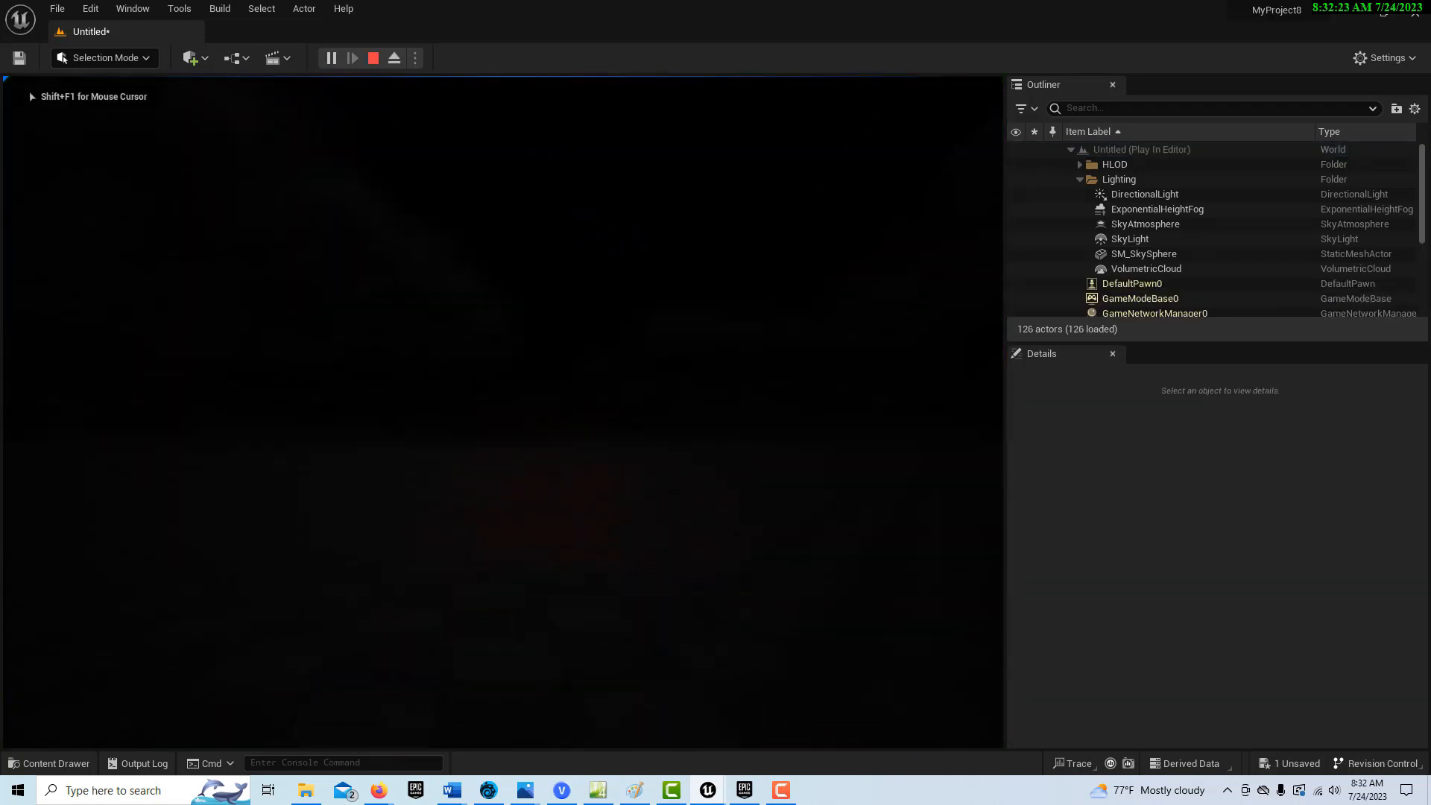